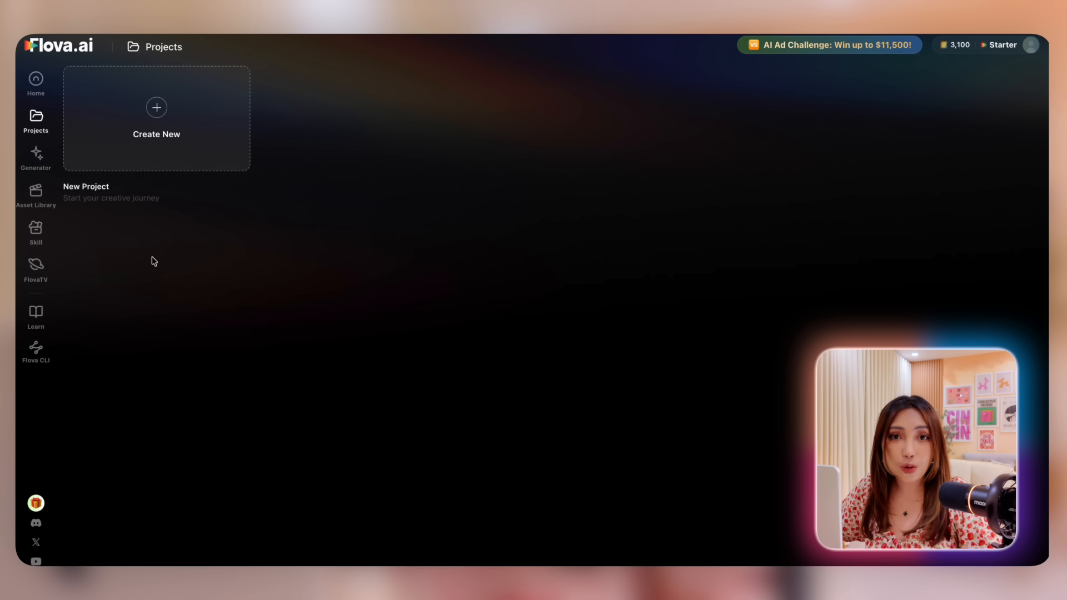
- Create the project "Luna Learns Colors" and submit a prompt for a 2D animated preschool series about Luna and her bunny teaching toddlers colors
click(159, 139)
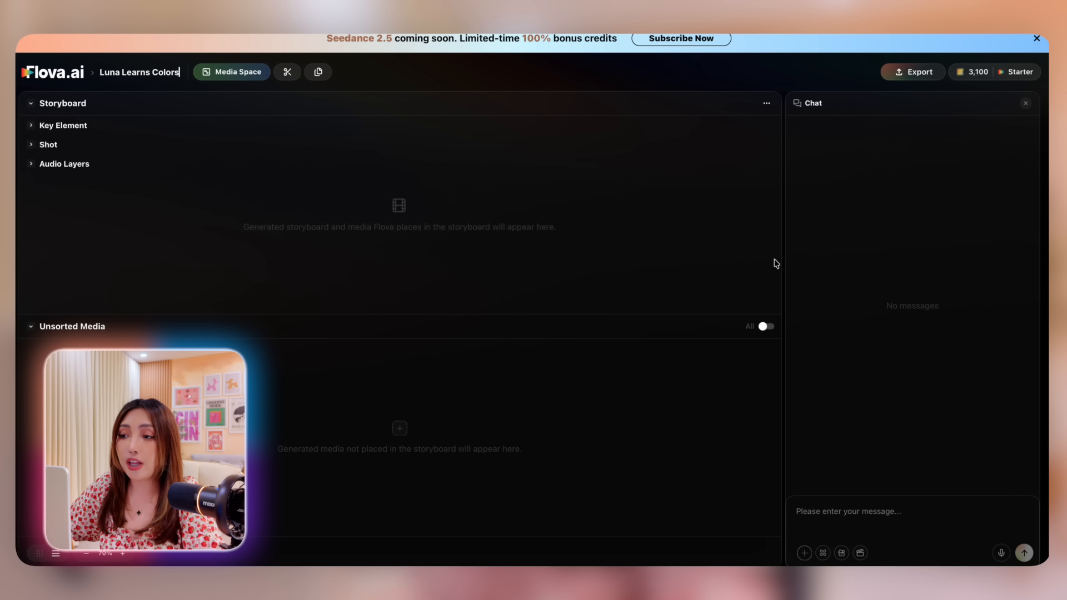
click(931, 517)
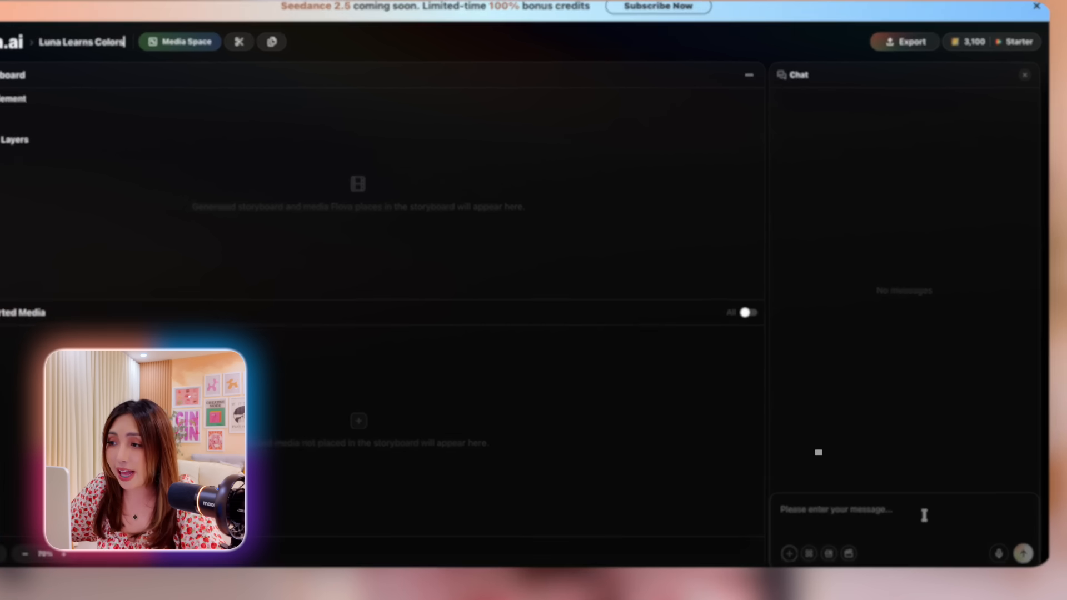
text(Create a 2D animated preschool educational series titled "Luna Learns Colors." The series teaches toddlers different colors through fun adventures, songs, and interactions between a young girl named Luna and her bunny companion. The animation should be bright, cheerful, educational, and easy for children ages 2–5 to understand. The overall style should remain consistent across every episode so it can become a long-running YouTube series.)
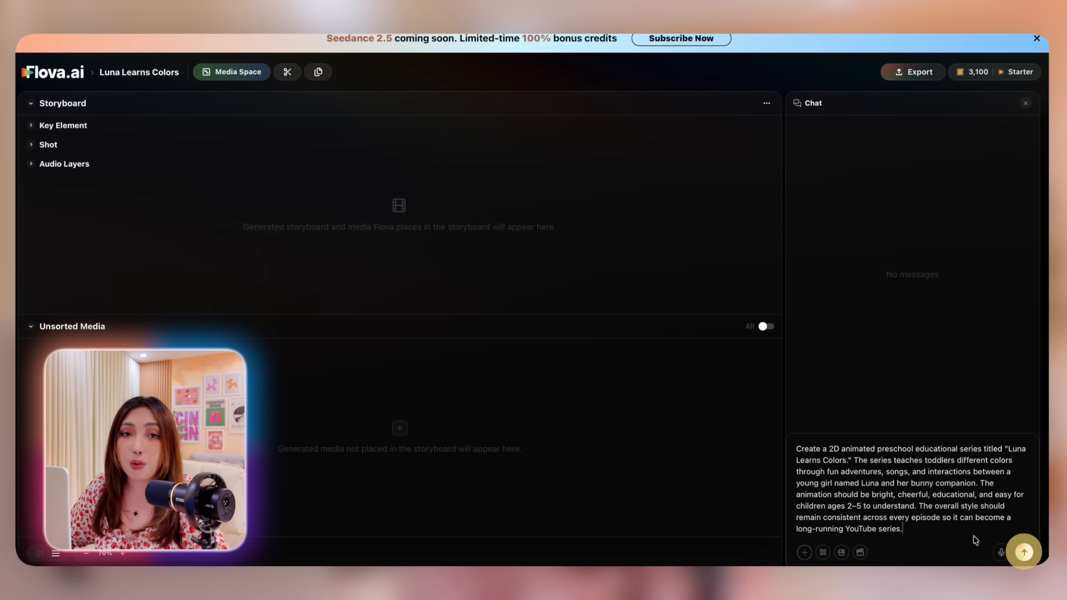
key(Return)
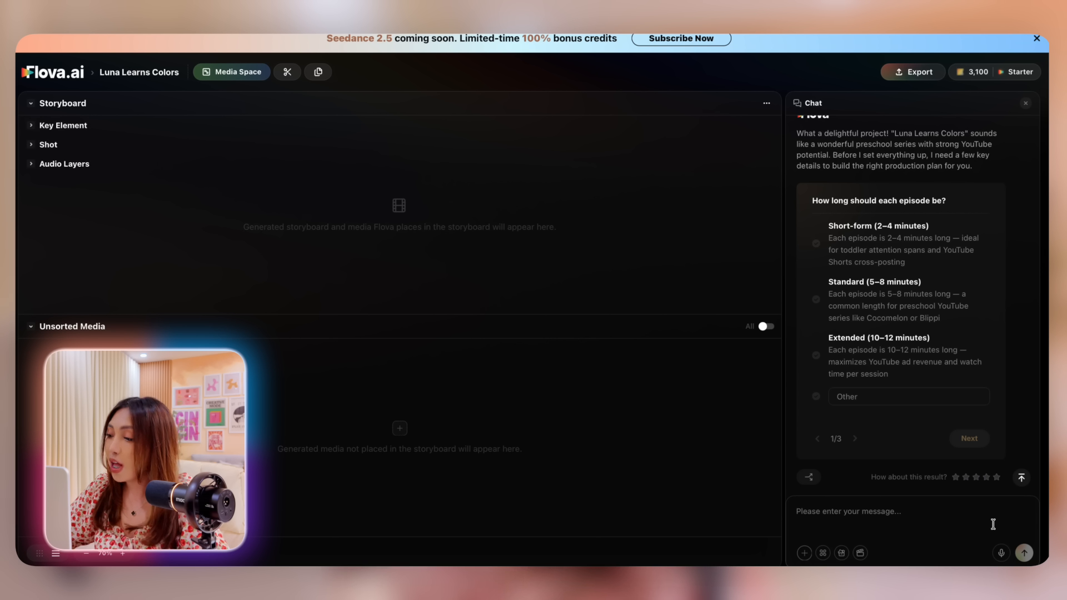
- Answer the setup questions with Standard (5–8 minutes), Generate character designs first, and the Bright & graphic animation style, and send the answers
click(816, 300)
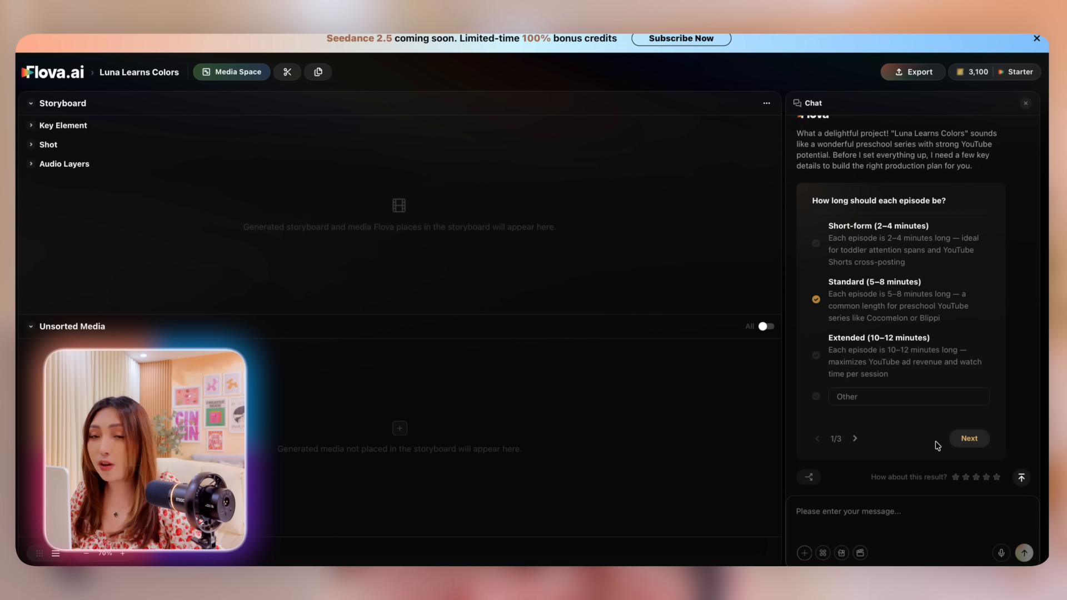
click(967, 439)
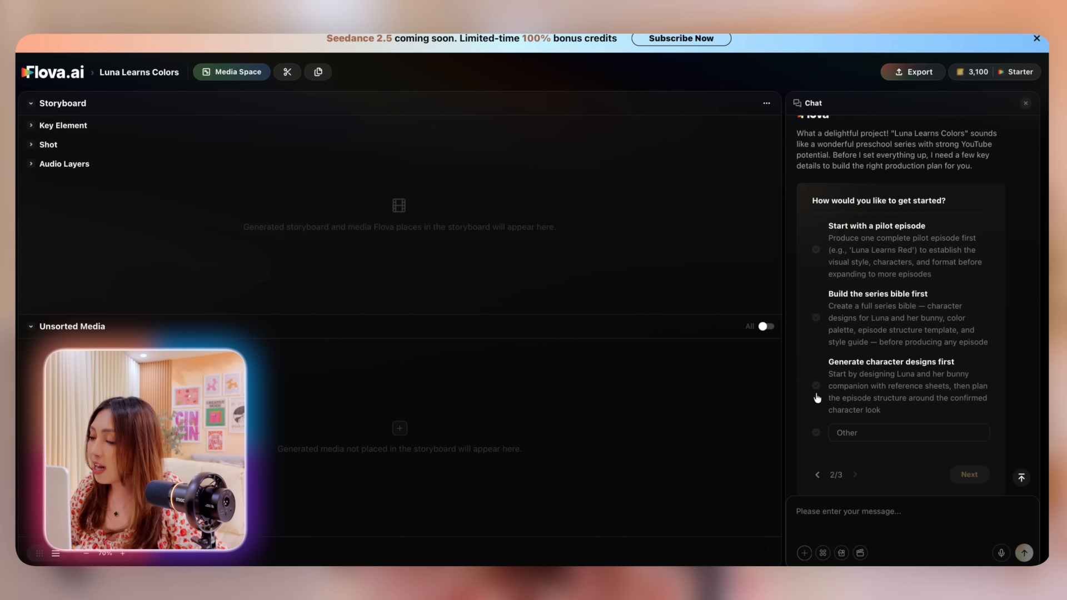
click(895, 387)
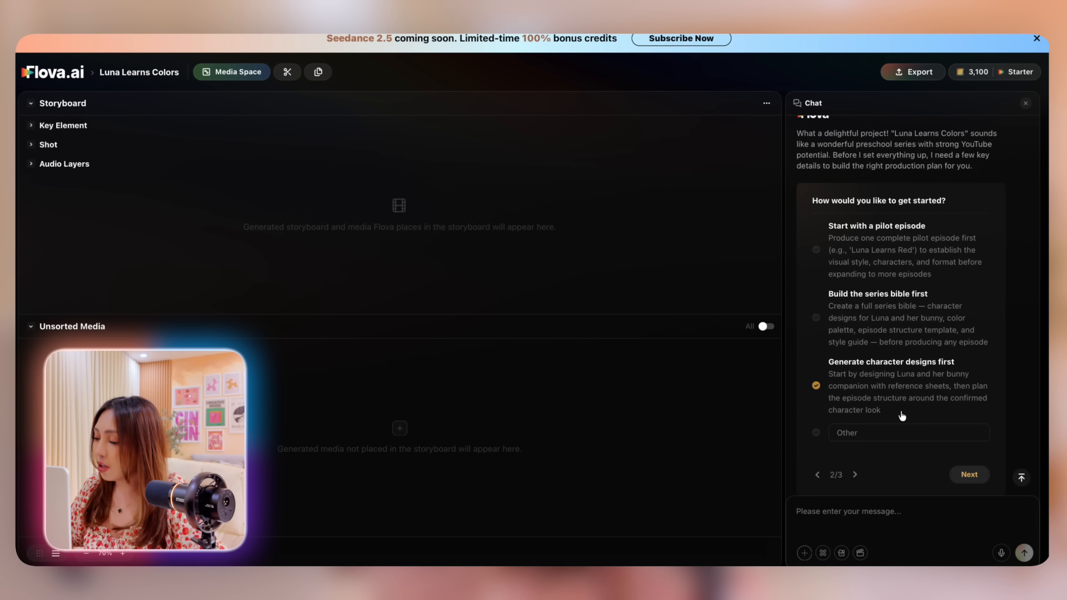
click(962, 478)
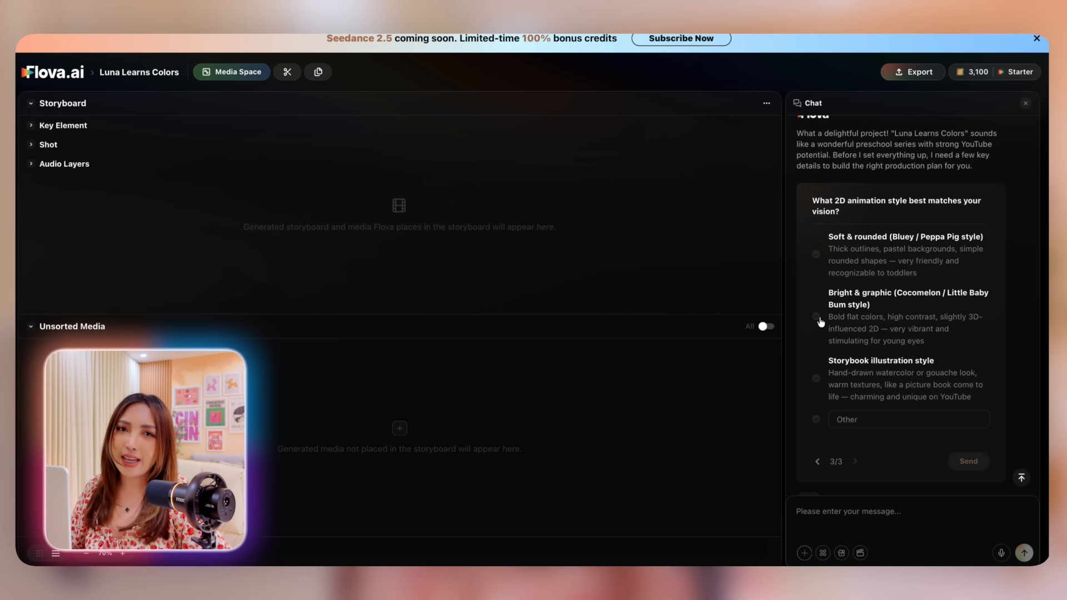
click(896, 317)
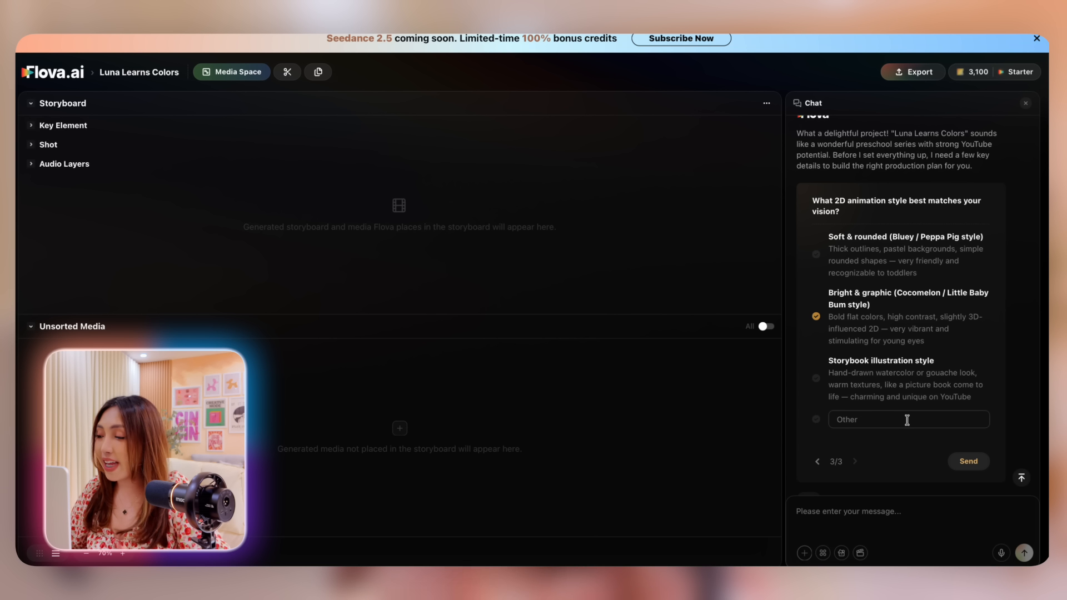
click(958, 465)
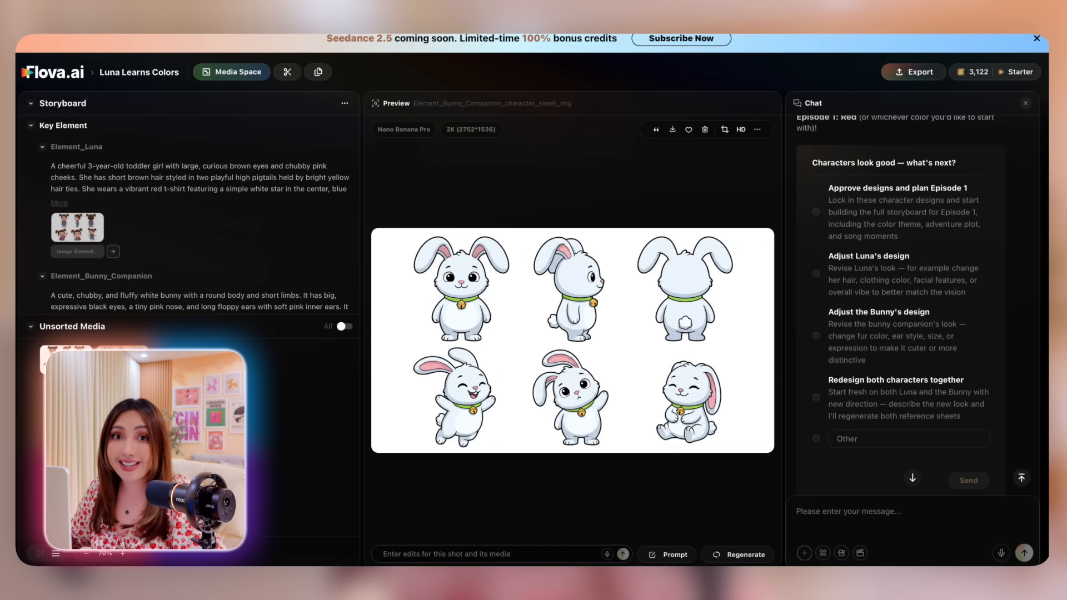
- View Luna's character sheet and send a custom redesign brief for a 5-year-old Luna in a yellow dress and a small, expressive white bunny
click(65, 360)
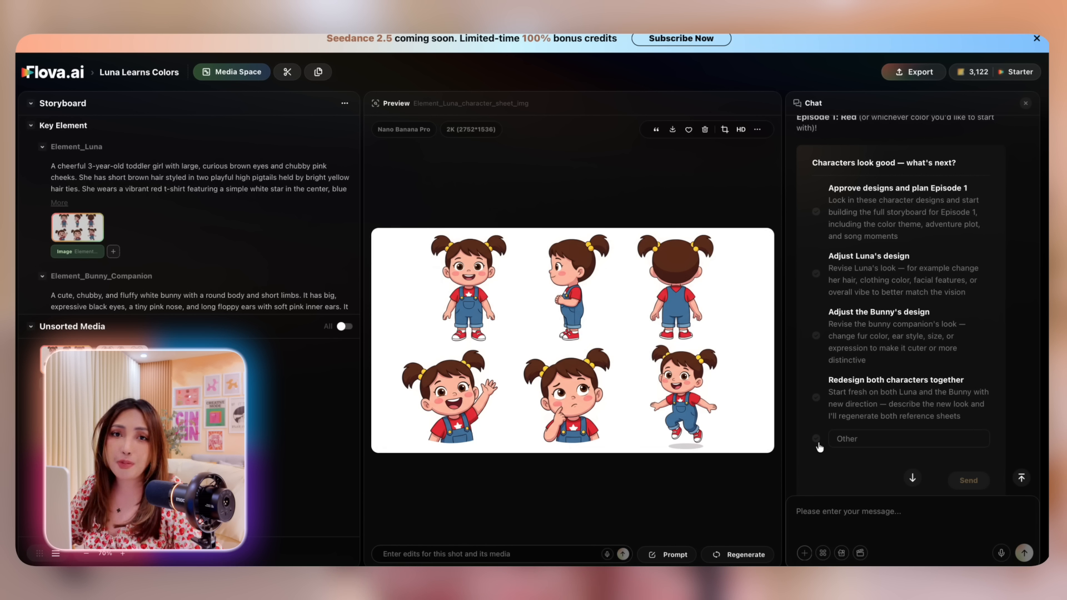
click(872, 439)
key(ctrl+v)
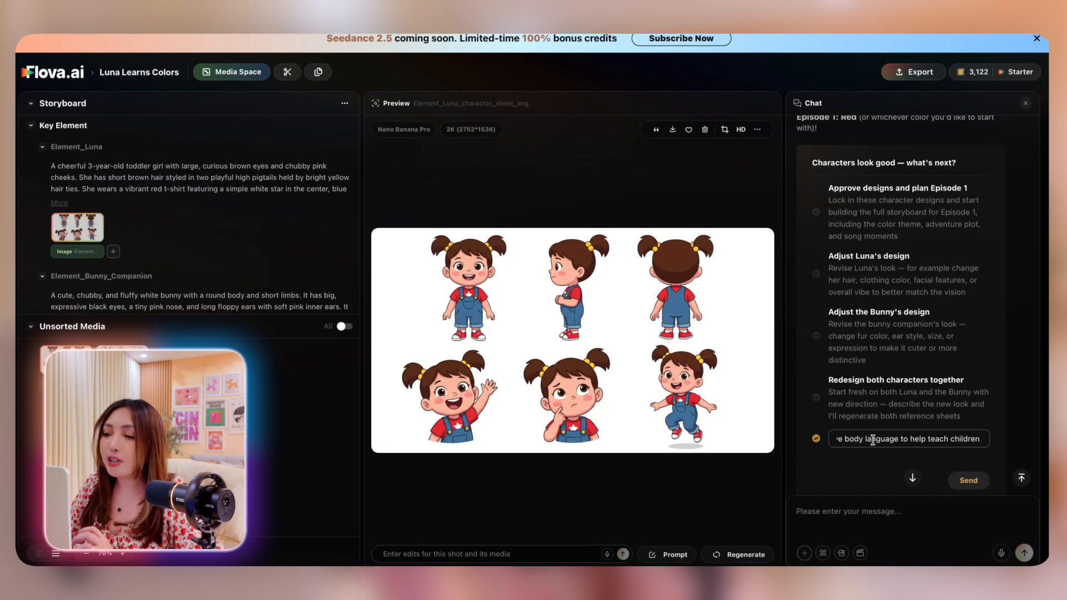
scroll(892, 437, up, 1)
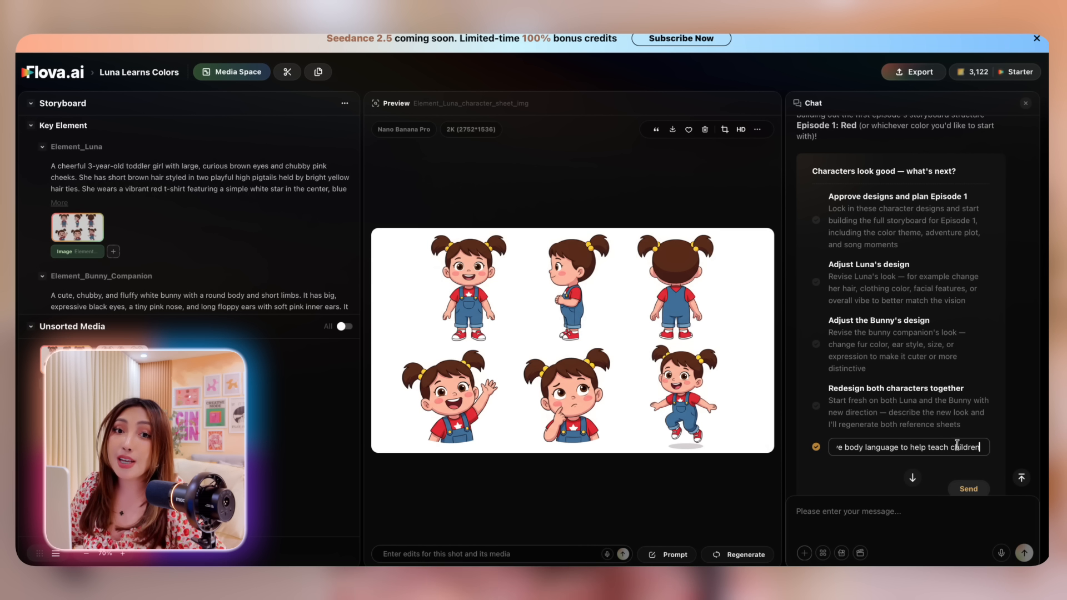
key(Return)
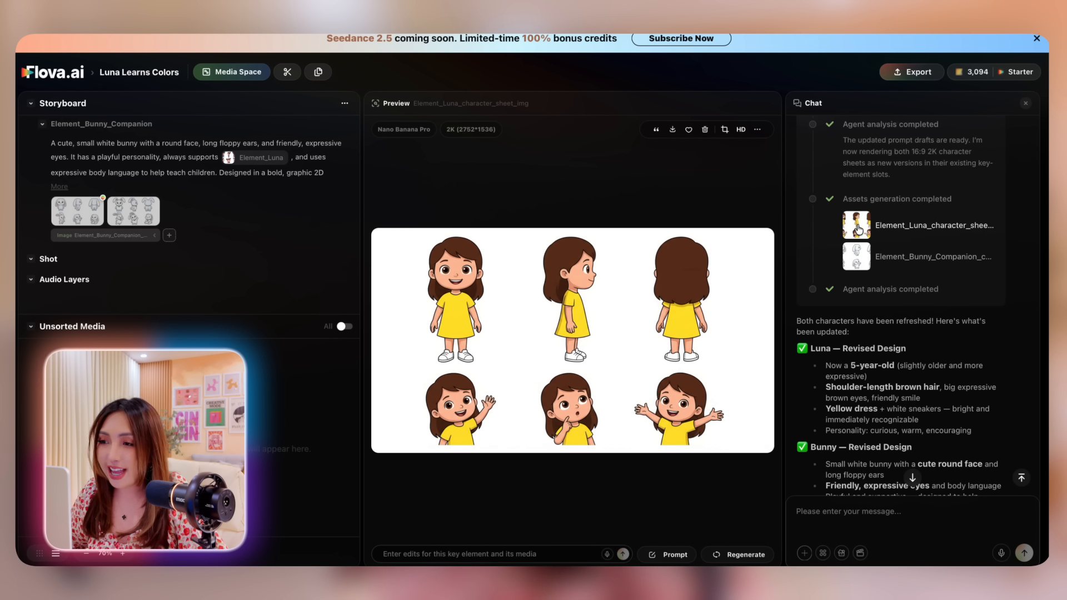
- Compare the bunny's revised and earlier character sheets and submit the Episode 1 brief about the color Red, specifying Seedance 2.0 for video
click(859, 259)
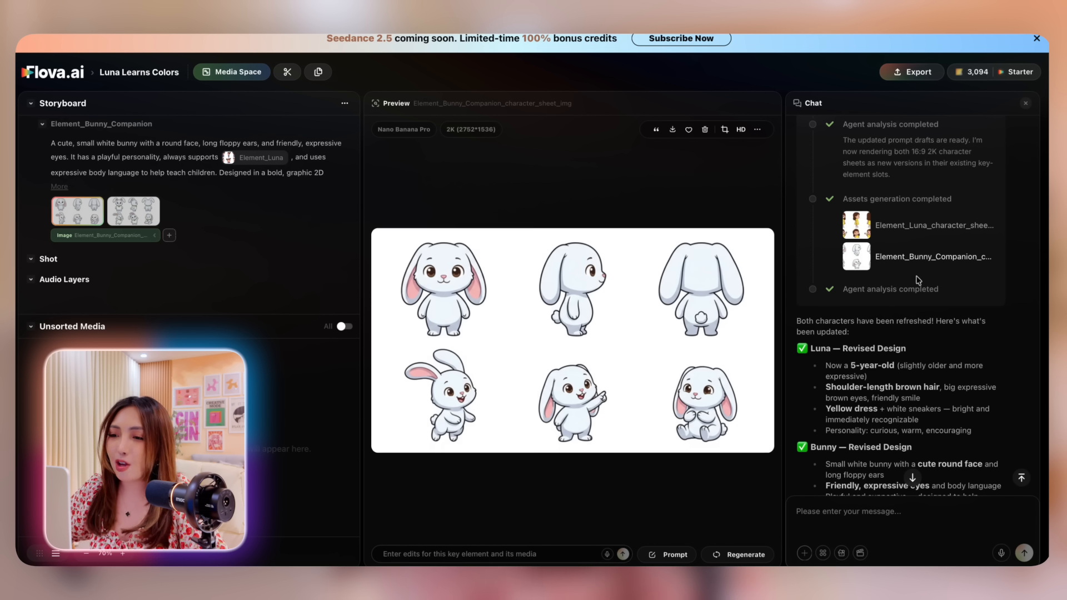
click(125, 214)
click(125, 214)
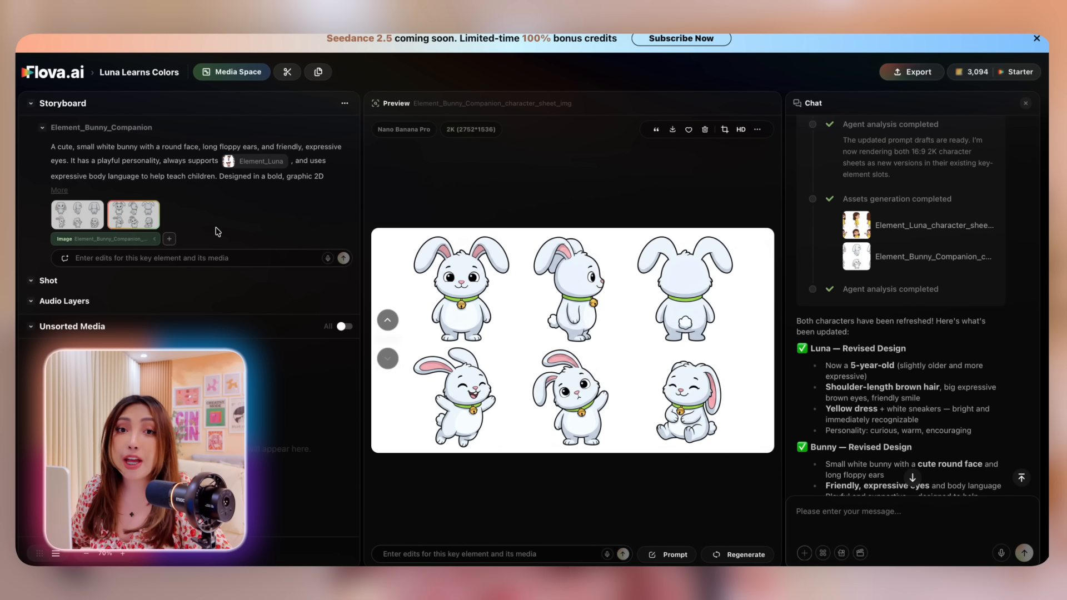
scroll(969, 325, down, 5)
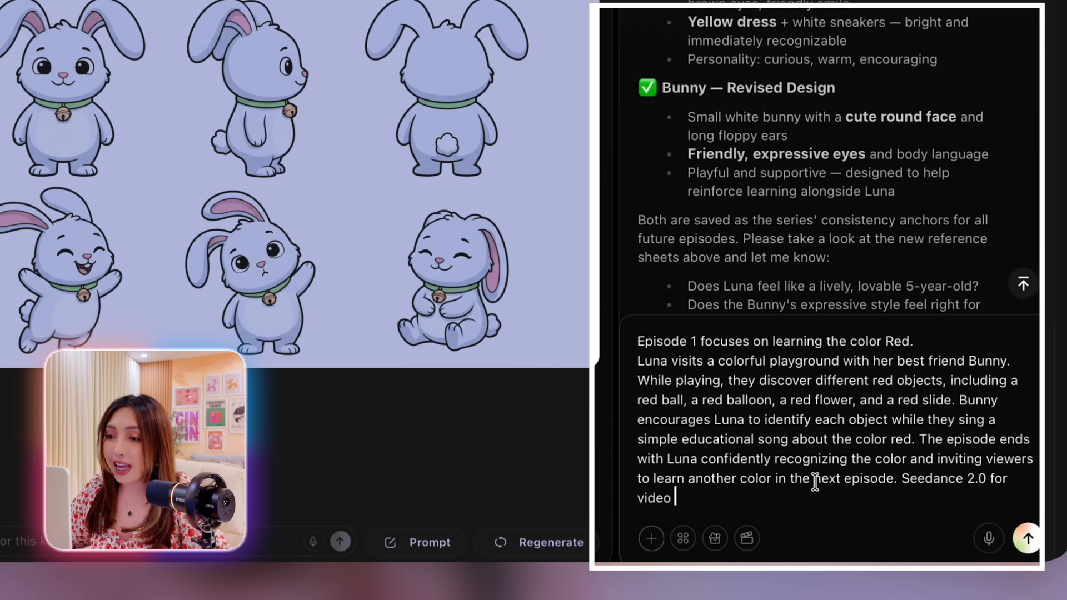
click(1028, 538)
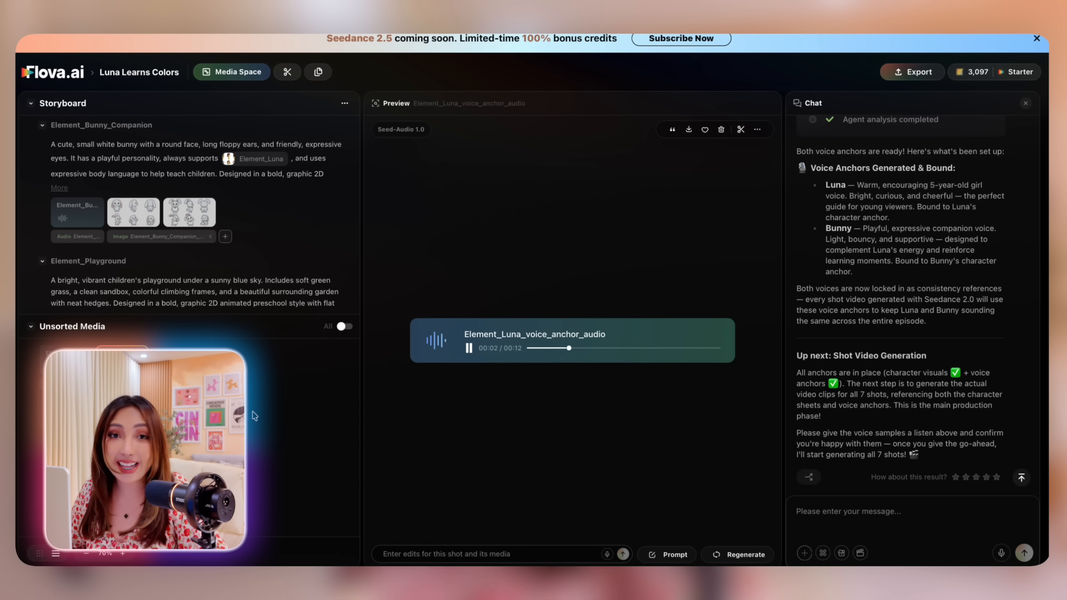
- Listen to the character voice anchors and send the approval "The voice anchors sound good. Please proceed with generating Episode 1."
click(67, 360)
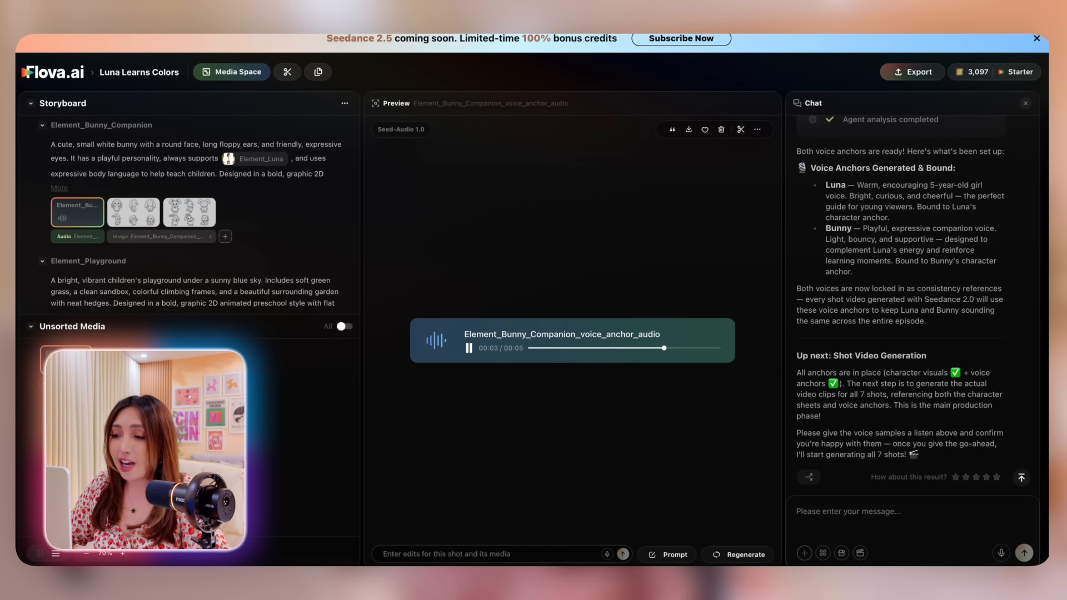
click(122, 360)
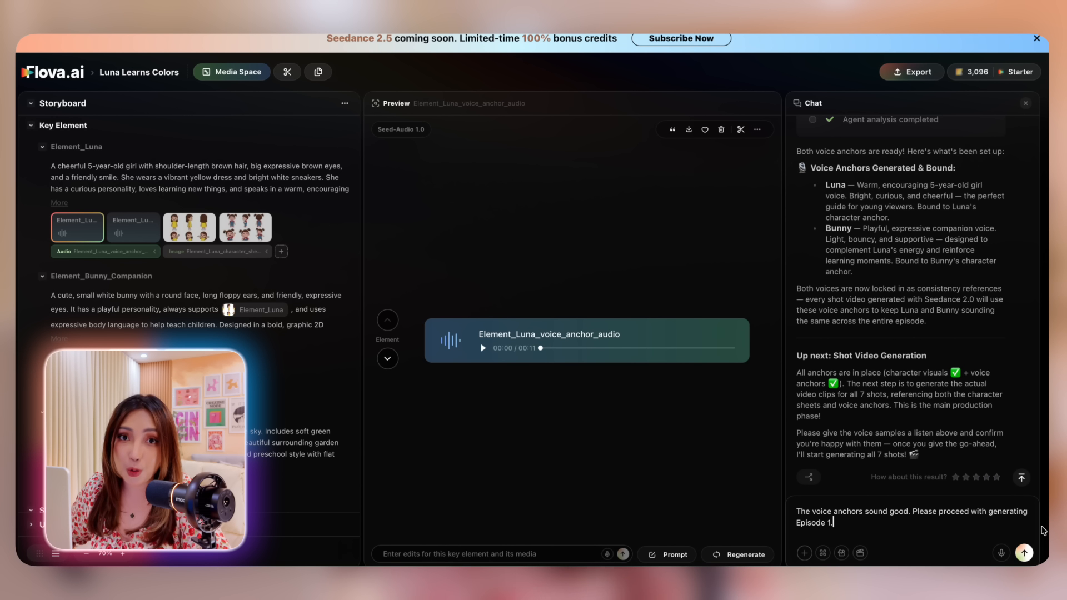
click(1025, 553)
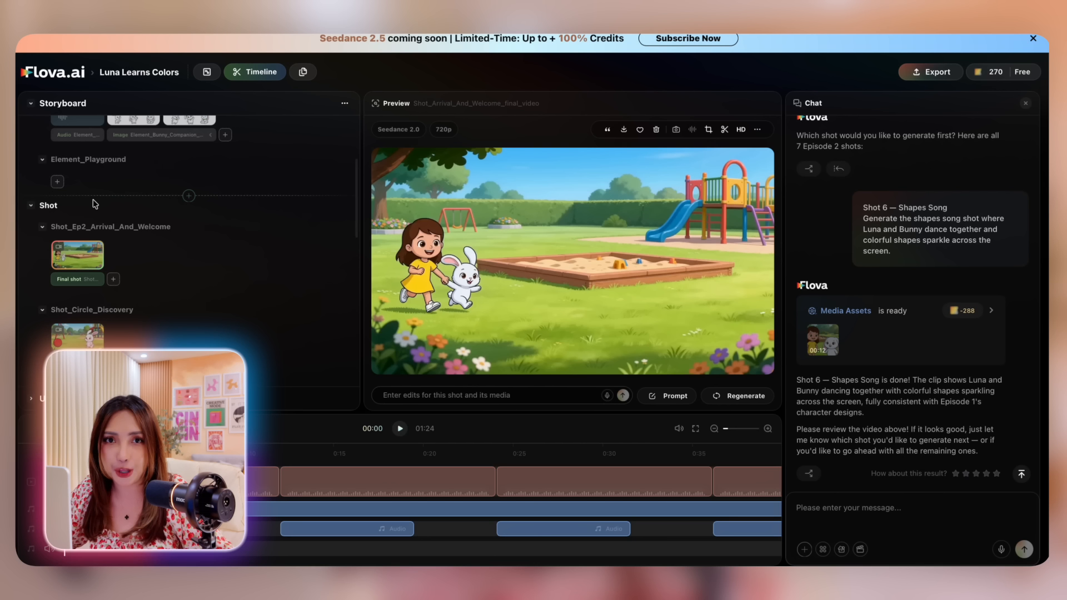
- Preview the storyboard's shot videos one after another, from the arrival and welcome clip to the red ball, red balloon and red flower discoveries
click(427, 372)
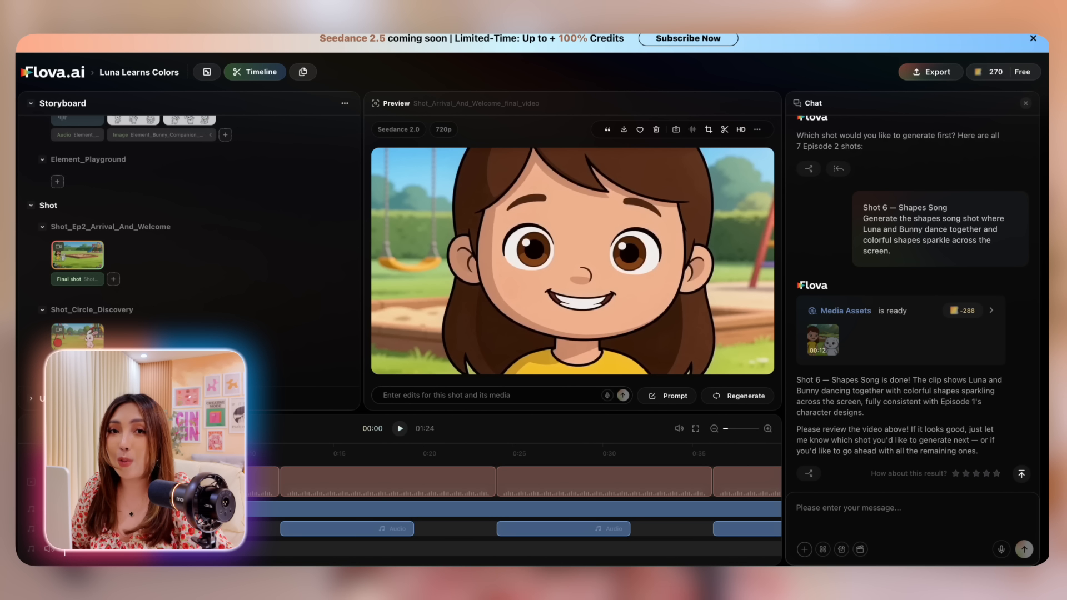
click(91, 339)
scroll(91, 339, down, 2)
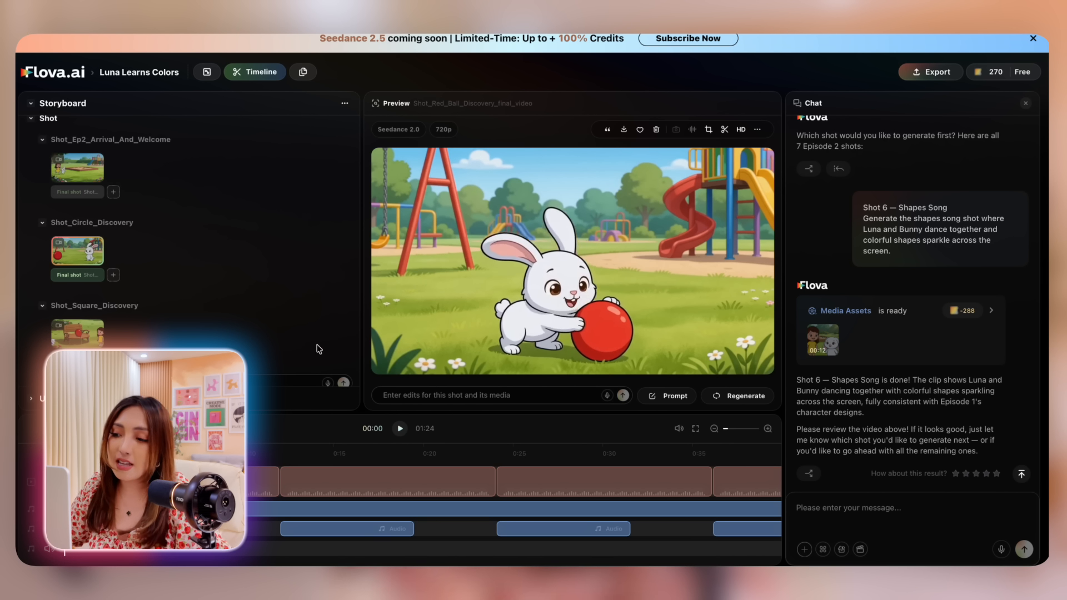
scroll(284, 264, down, 2)
click(284, 263)
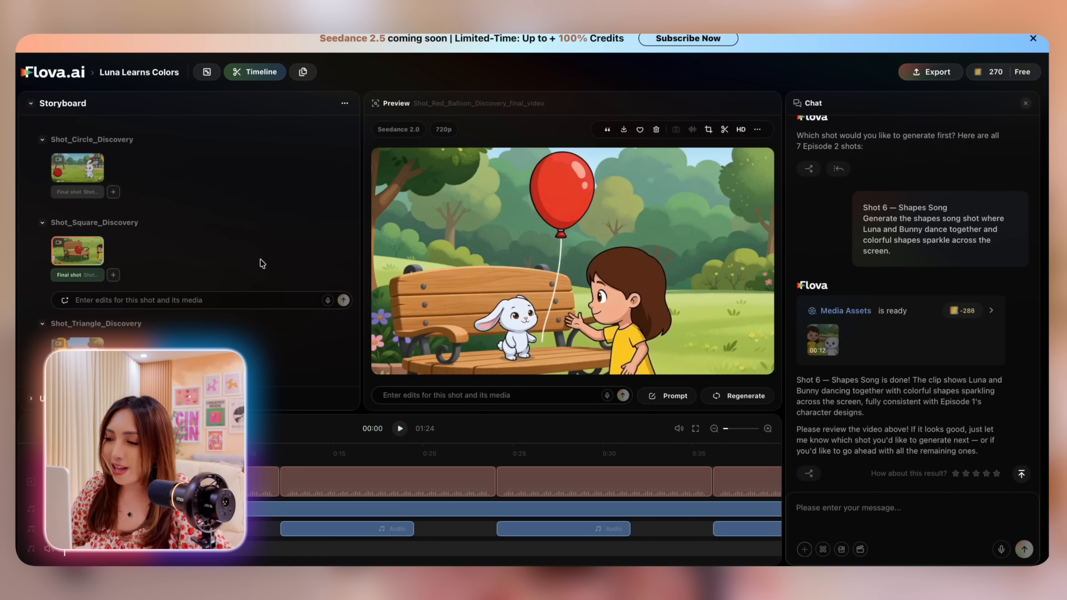
scroll(285, 264, down, 2)
click(285, 263)
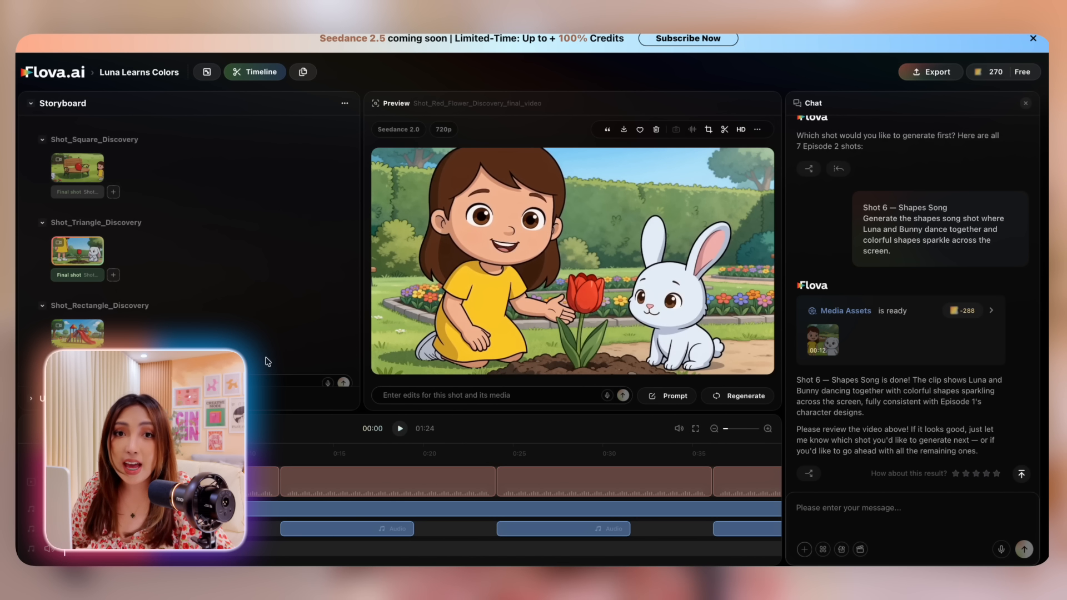
- Review the chat history back to the Episode 1 shot generation and read the status summary of its shot videos
scroll(967, 384, up, 15)
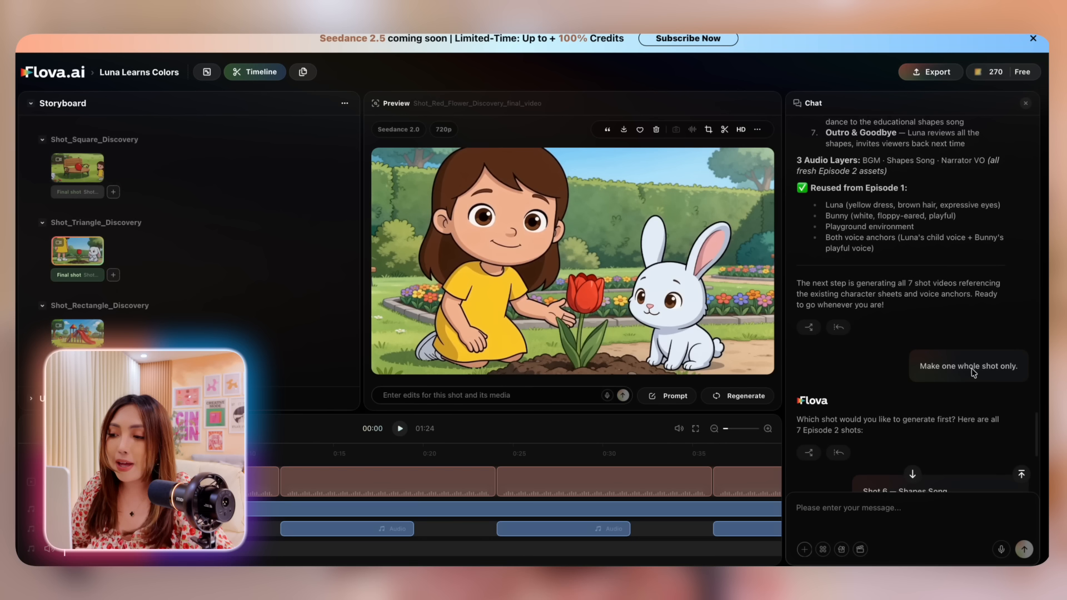
scroll(987, 371, up, 15)
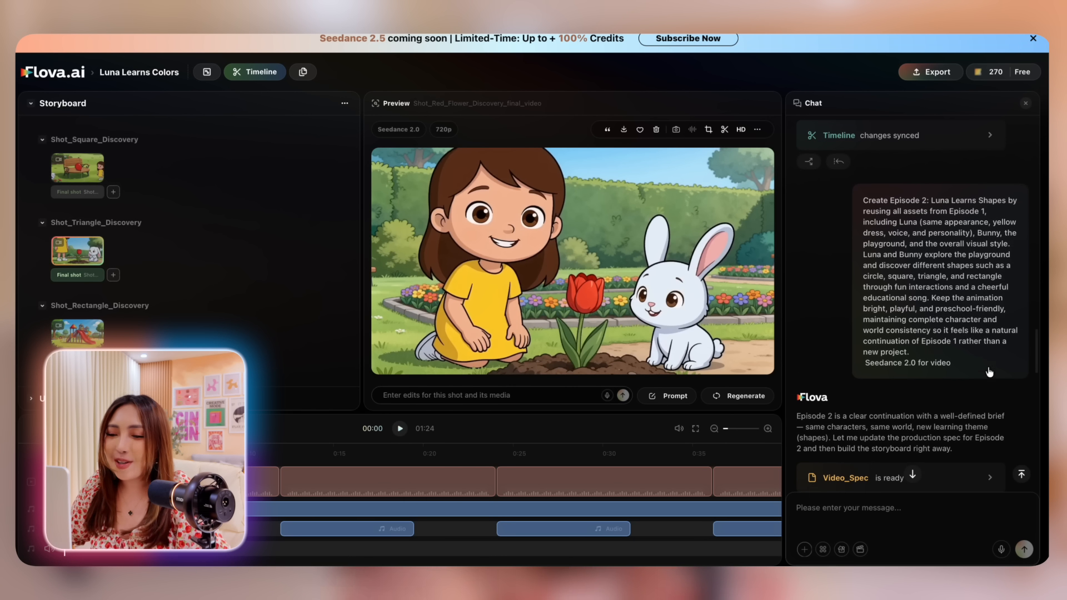
scroll(989, 366, up, 15)
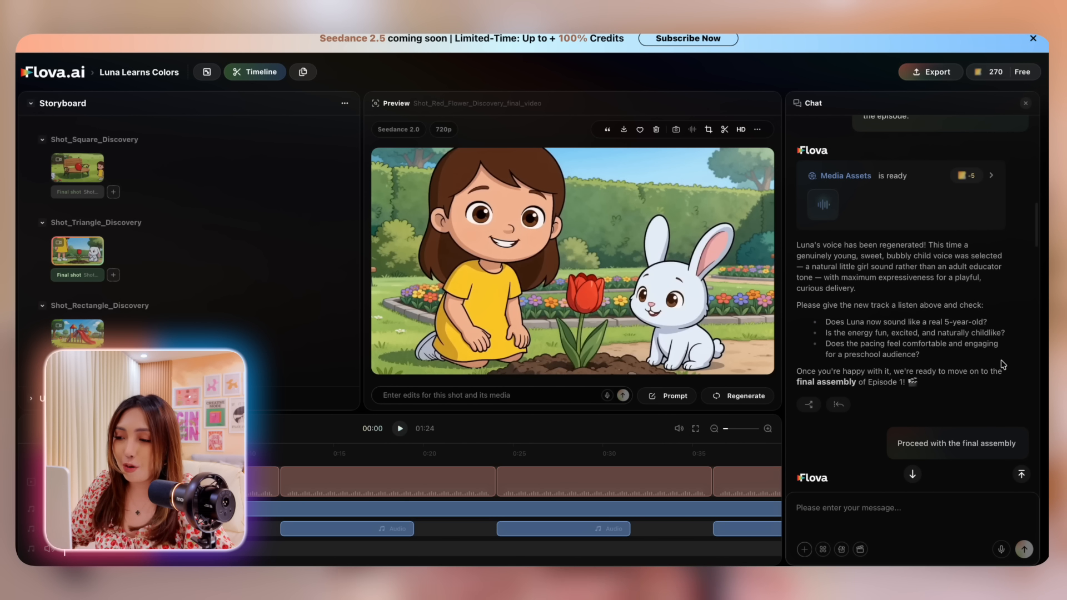
scroll(1004, 364, up, 12)
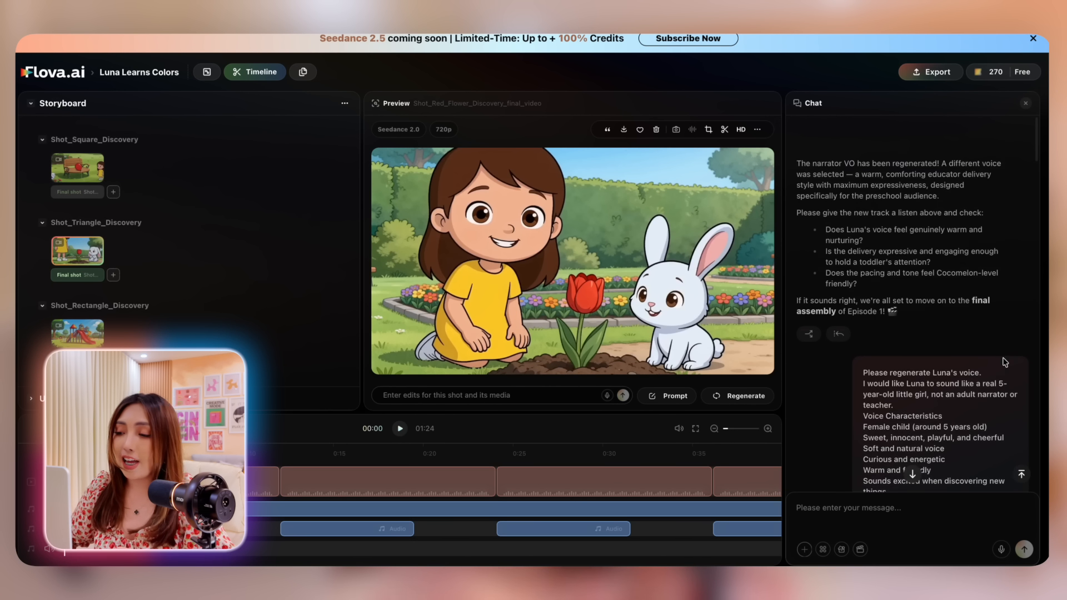
scroll(1005, 362, up, 4)
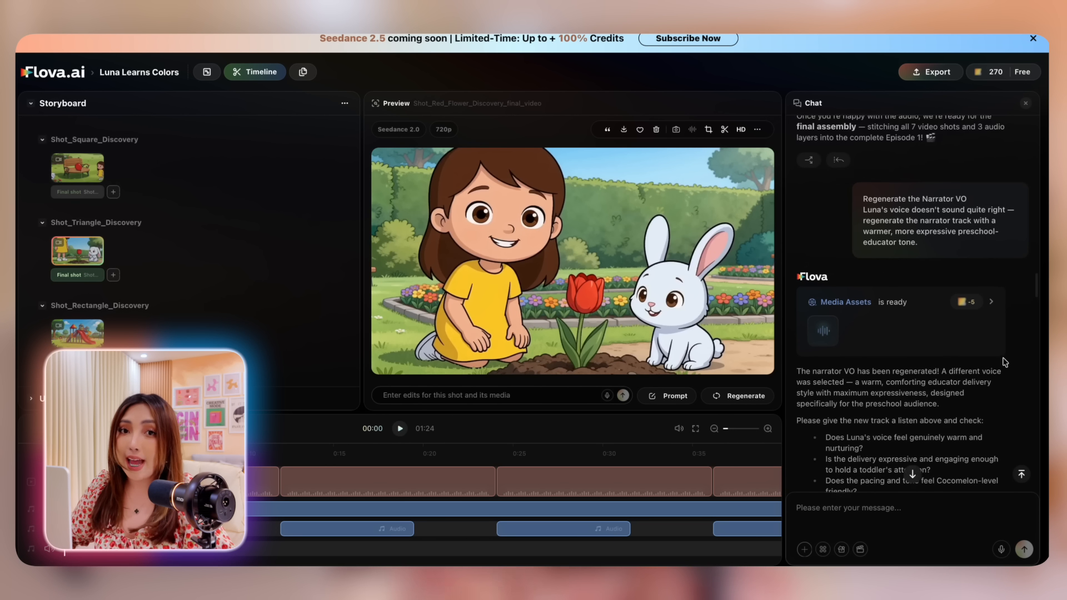
scroll(1005, 362, up, 15)
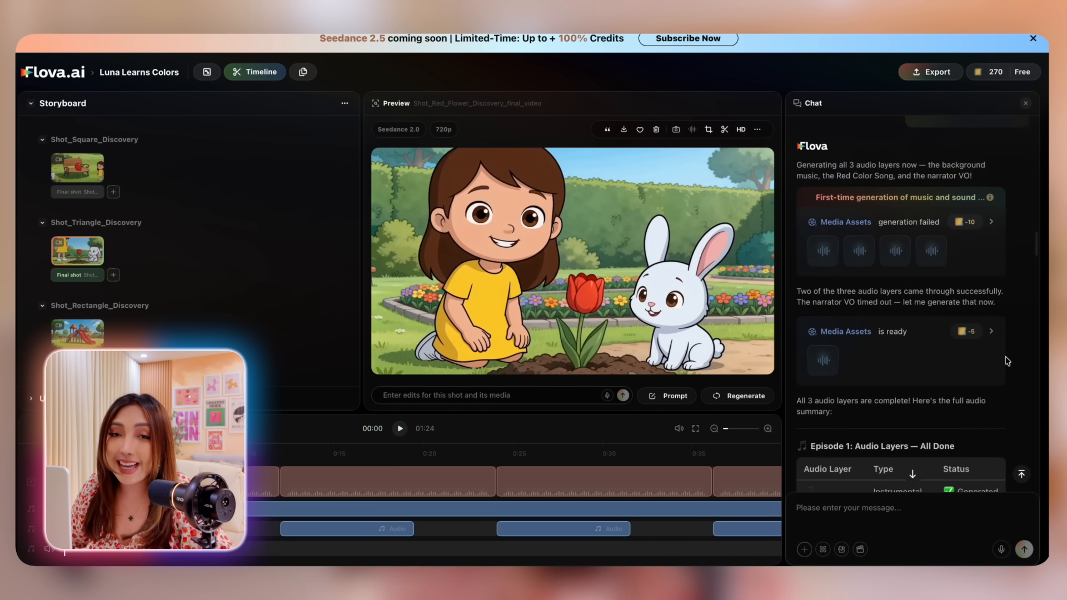
scroll(1007, 360, up, 15)
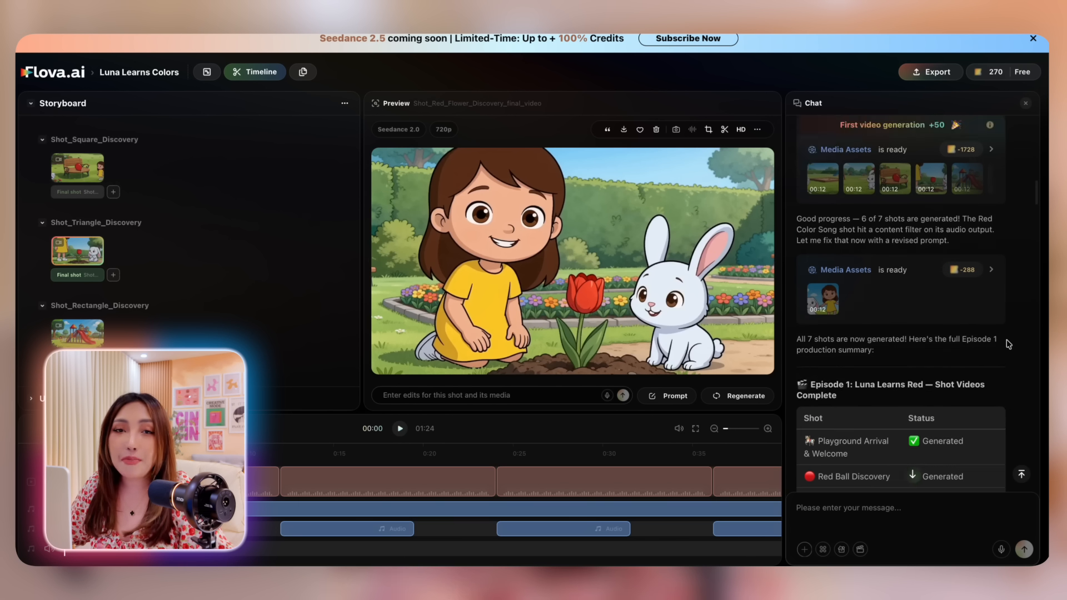
scroll(1008, 344, up, 3)
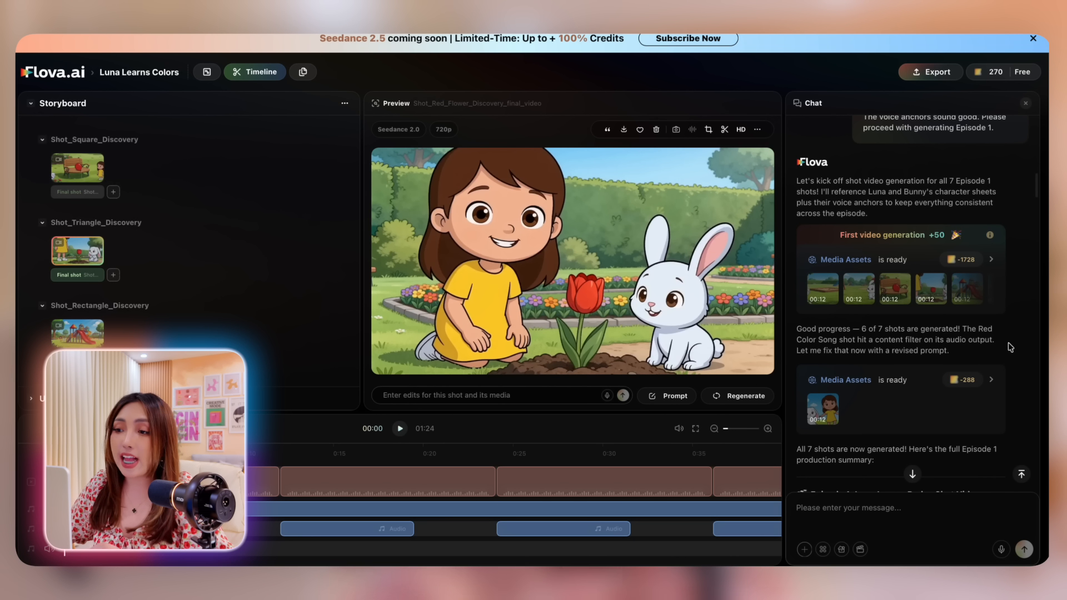
scroll(1010, 346, down, 5)
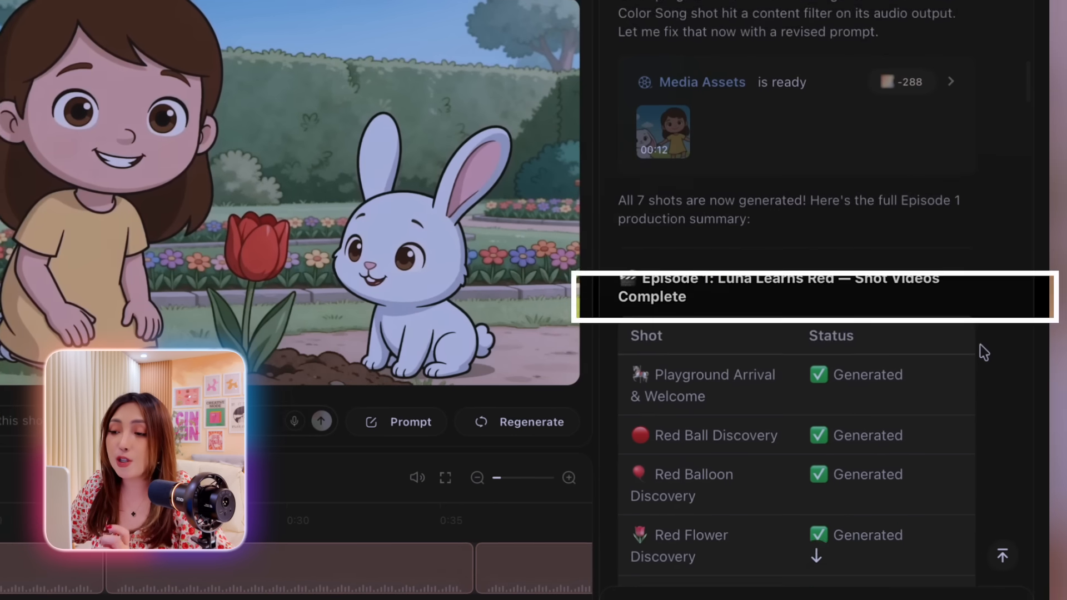
scroll(984, 352, down, 8)
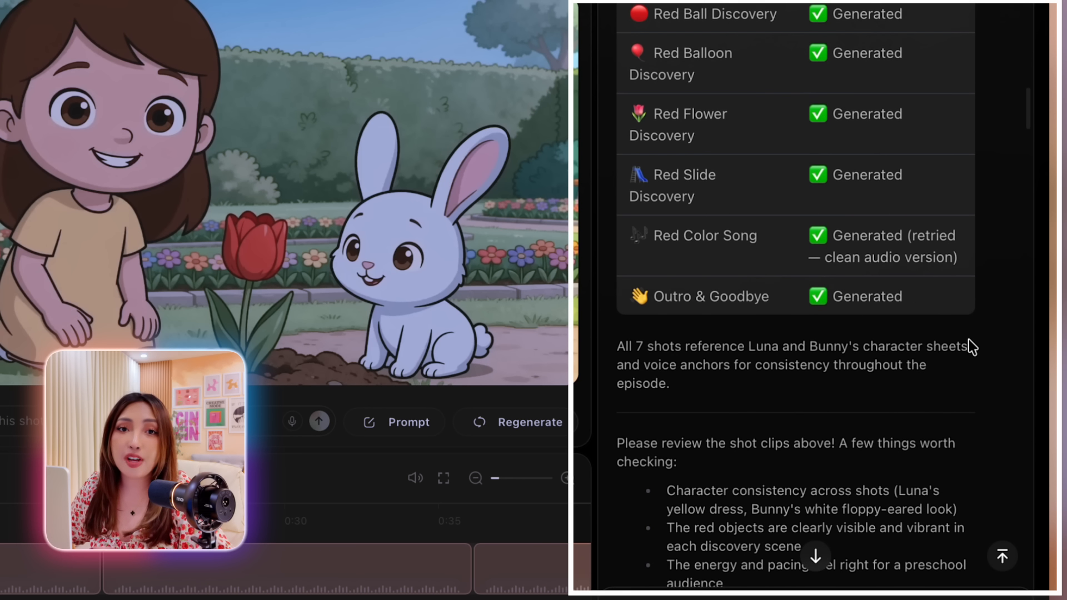
- Review the chat history on the three Episode 1 audio layers and the requests to regenerate the narrator's and Luna's voices
scroll(969, 339, down, 10)
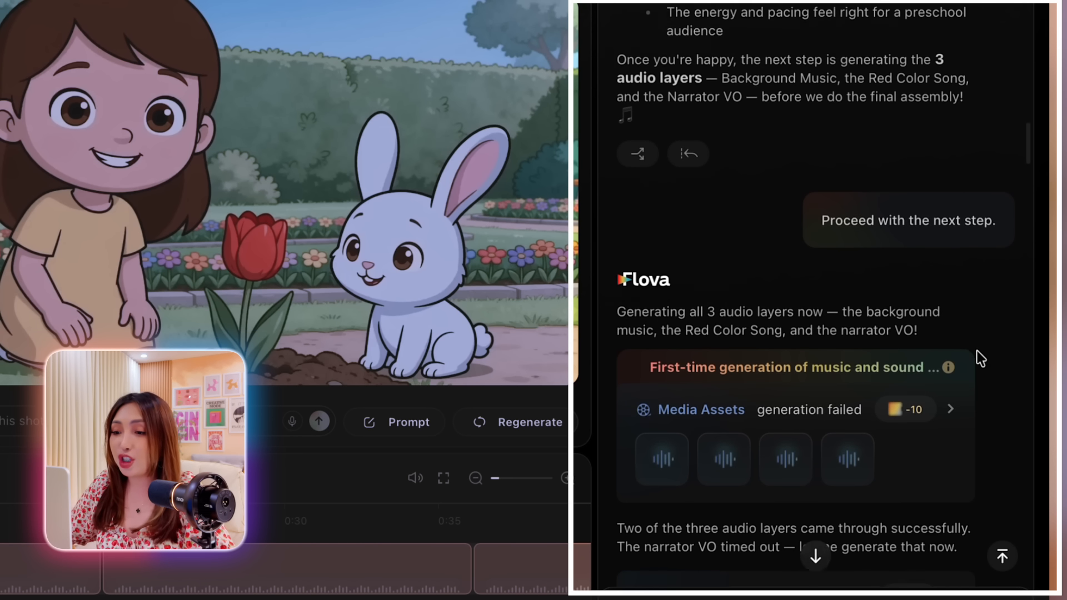
scroll(977, 352, down, 4)
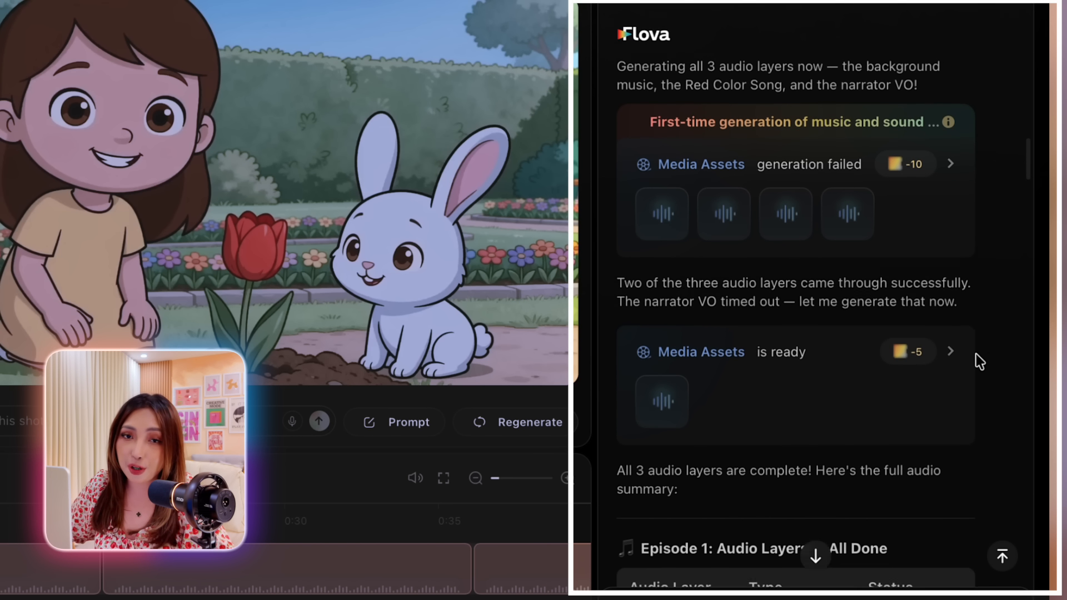
scroll(976, 354, down, 1)
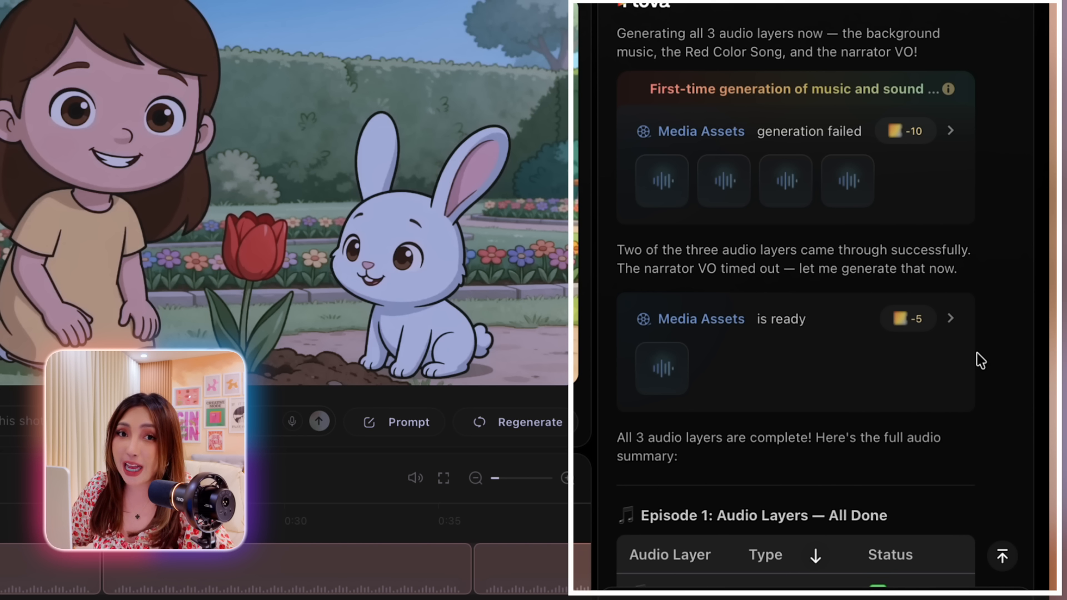
scroll(976, 353, down, 10)
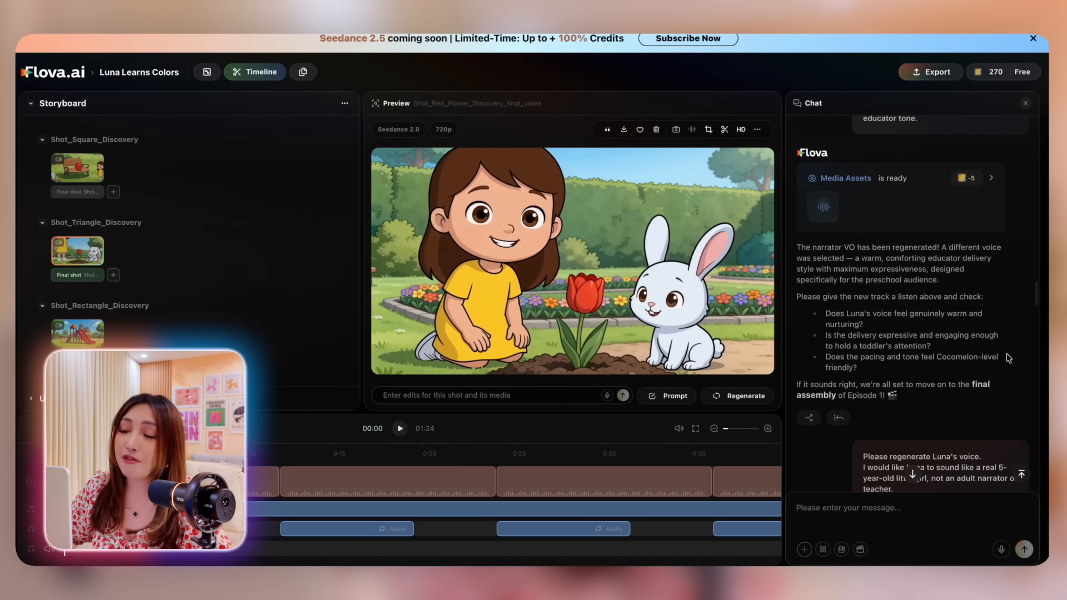
scroll(1009, 358, down, 1)
scroll(1008, 357, down, 4)
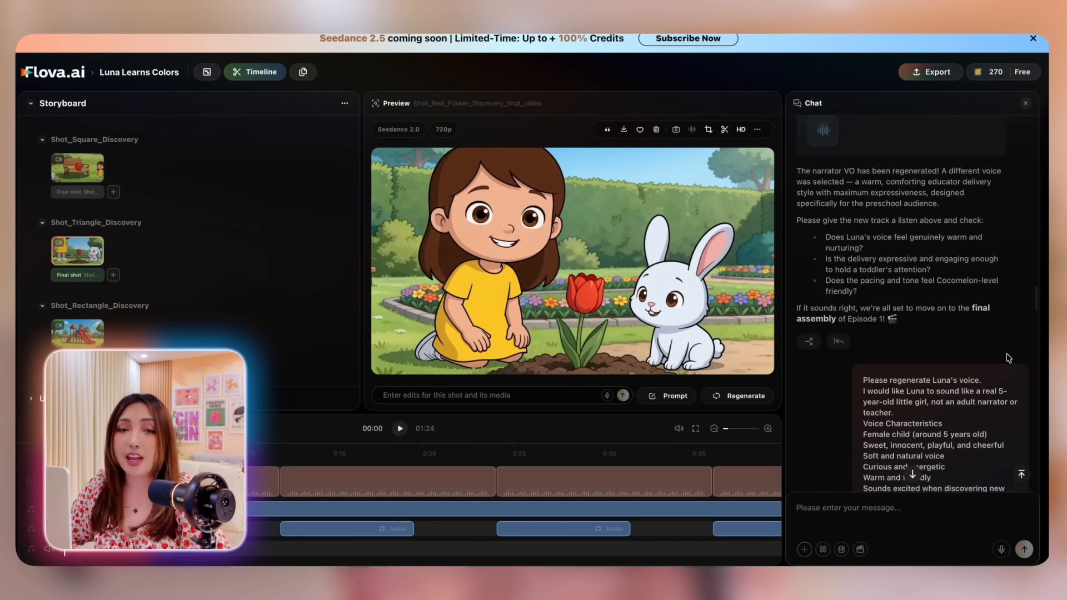
scroll(1005, 357, down, 13)
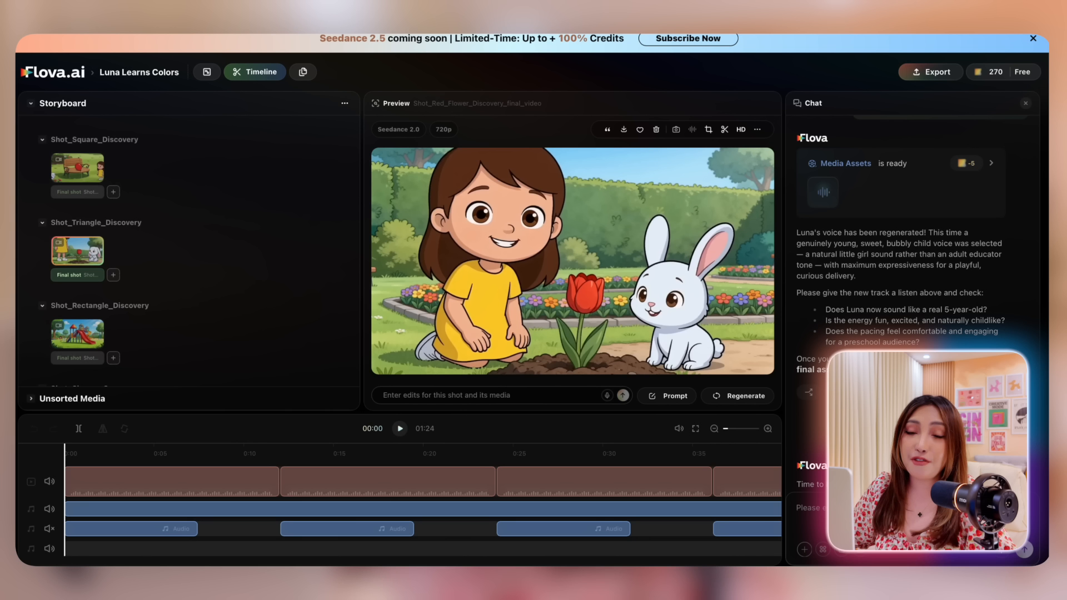
- Read the Episode 1 final assembly summary and pre-export checklist in the chat, continuing to the Episode 2 storyboard reply
scroll(912, 303, down, 7)
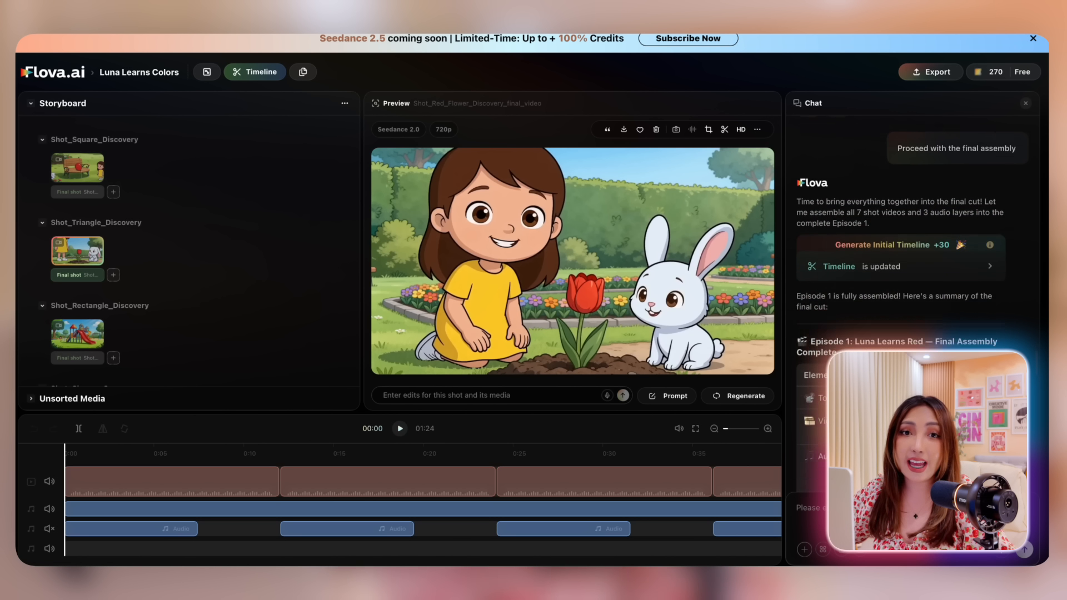
scroll(901, 251, down, 2)
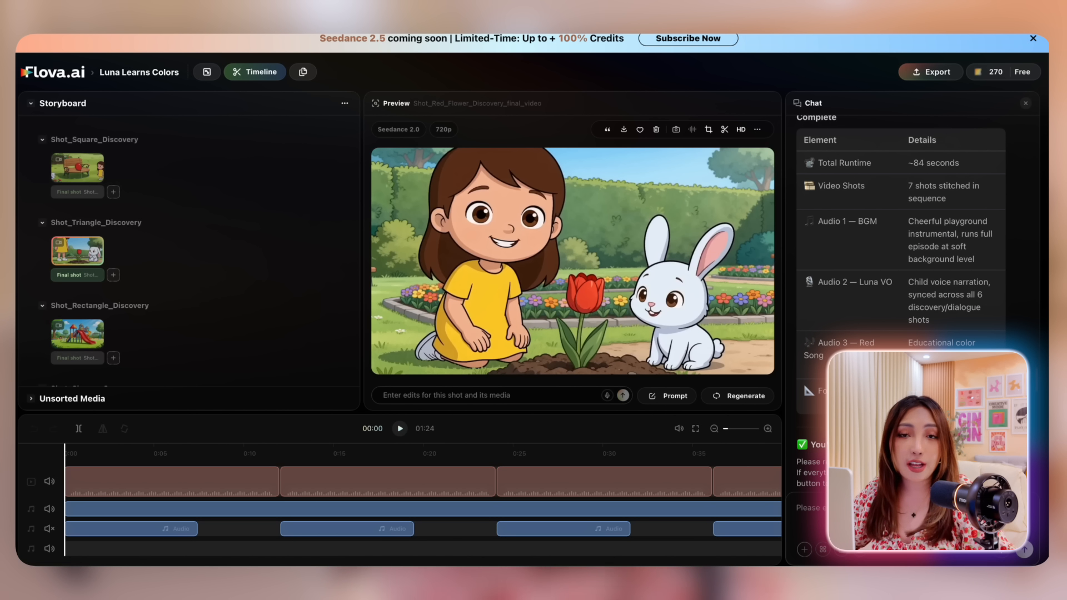
scroll(912, 250, down, 10)
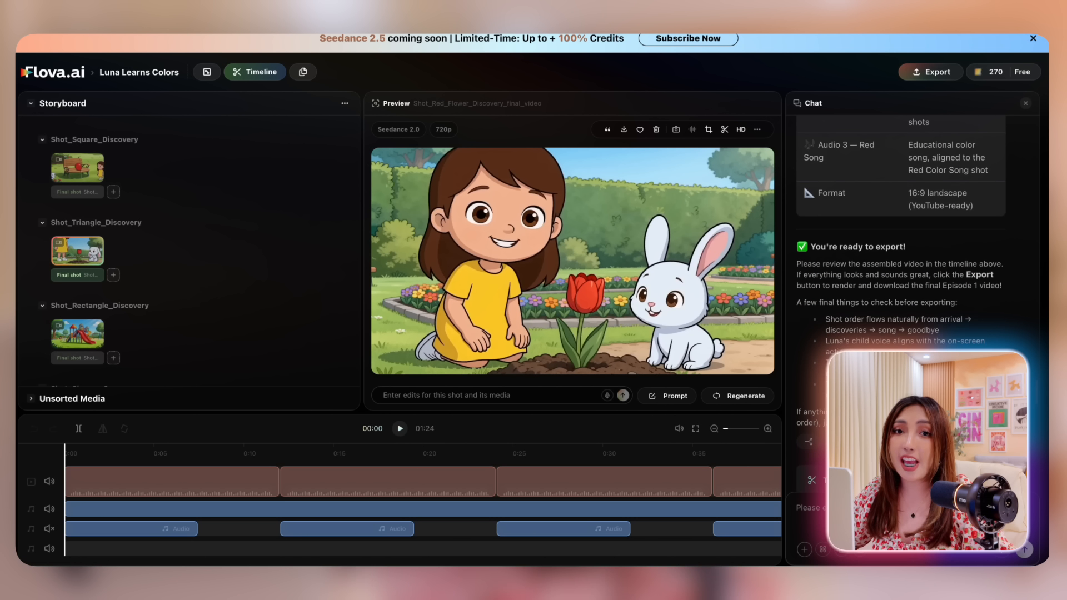
scroll(911, 250, down, 8)
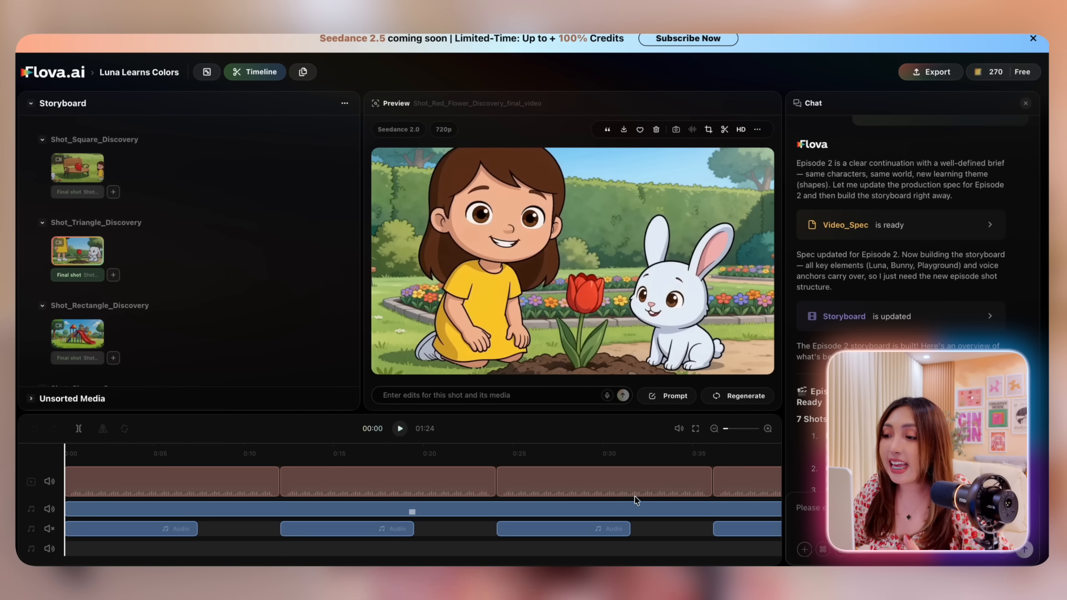
- Inspect the assembled timeline's video and audio tracks through to the outro shot, and preview the episode from the start into the red ball scene
scroll(636, 501, right, 7)
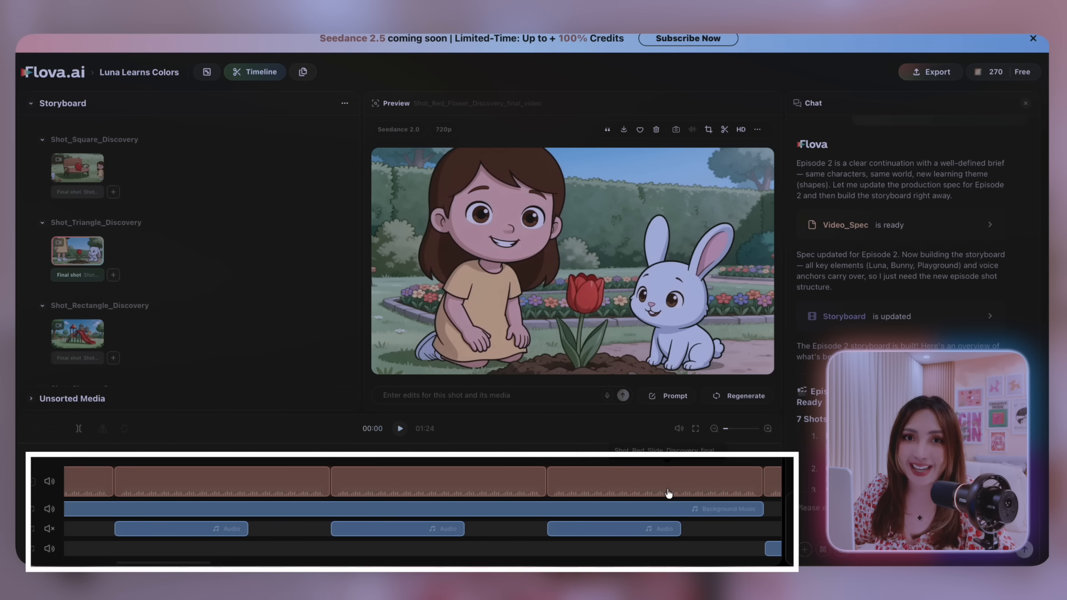
scroll(669, 493, right, 8)
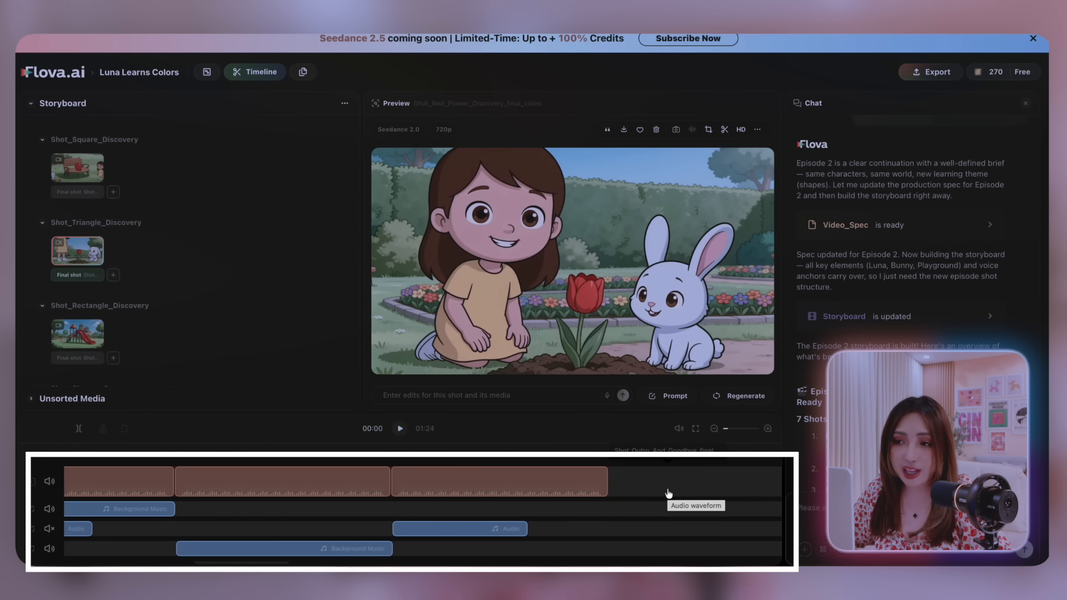
scroll(661, 495, right, 2)
click(484, 487)
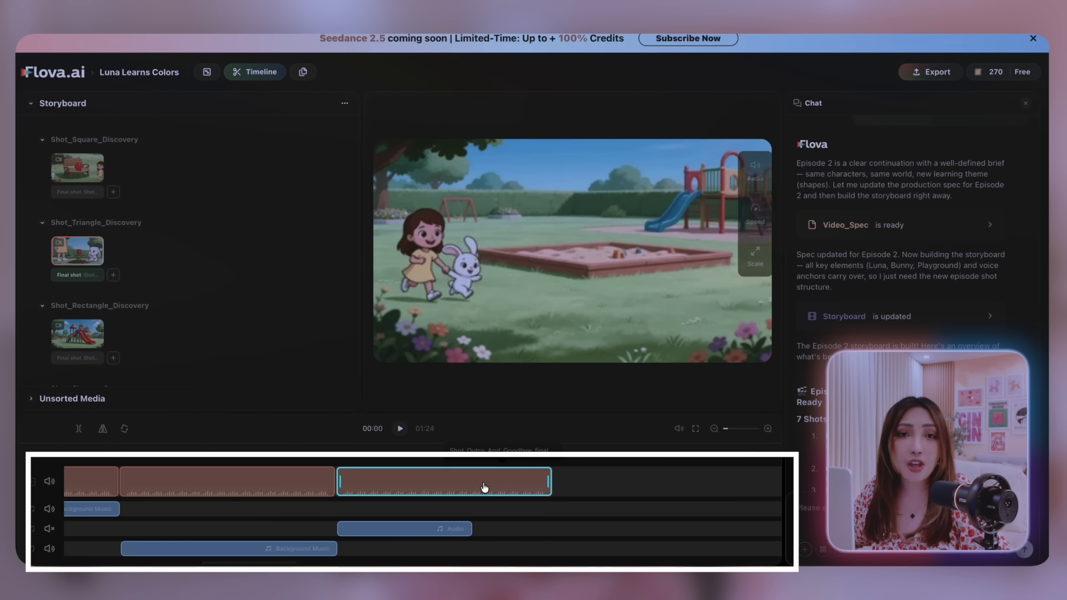
scroll(418, 498, left, 10)
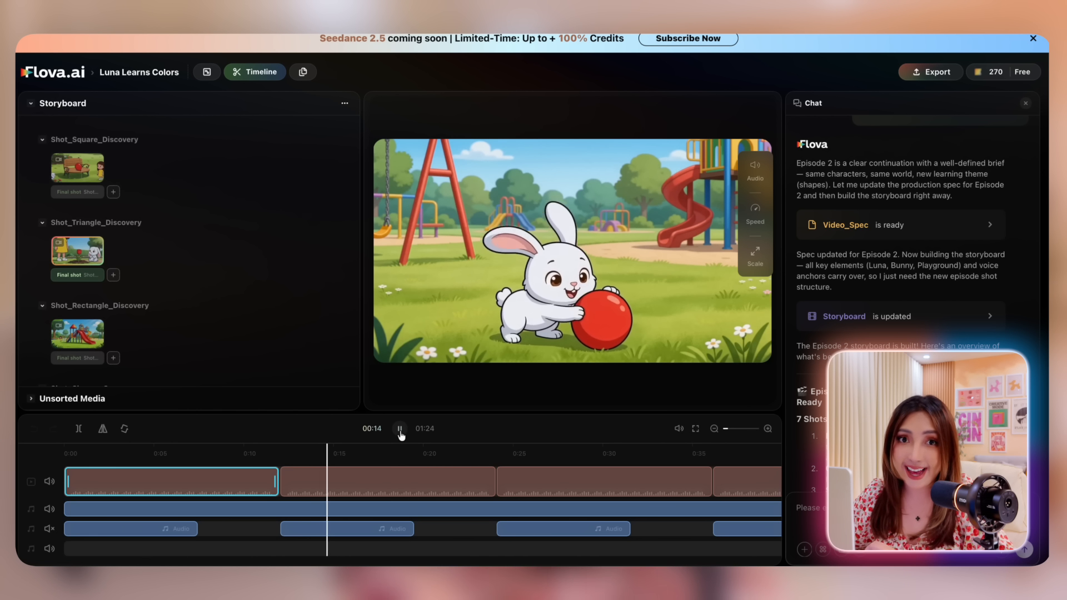
click(400, 429)
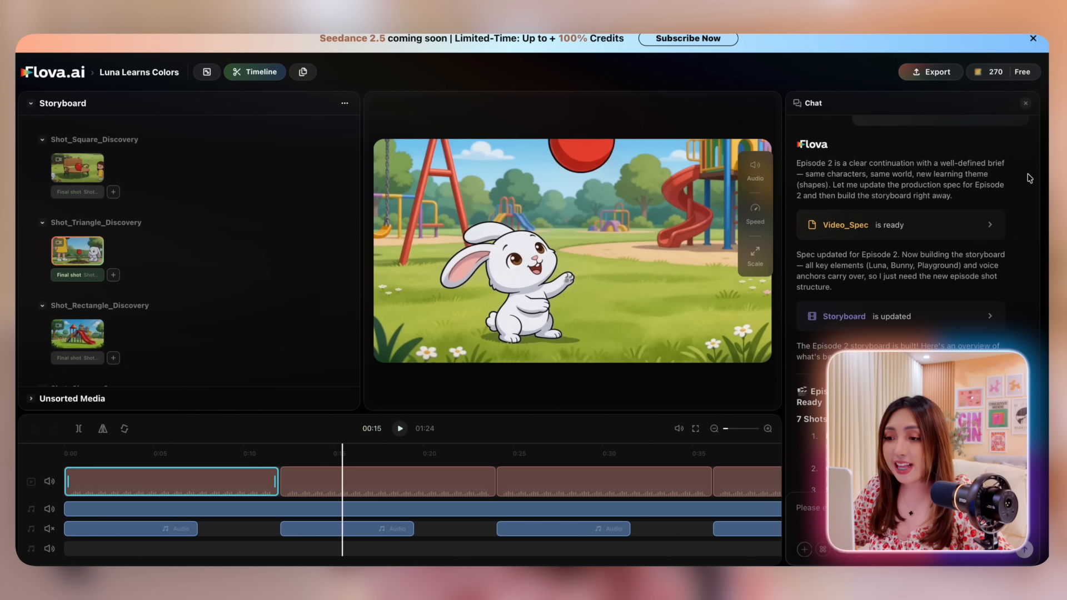
- Open the export options for the assembled Episode 1 with watermark-free export enabled
click(943, 83)
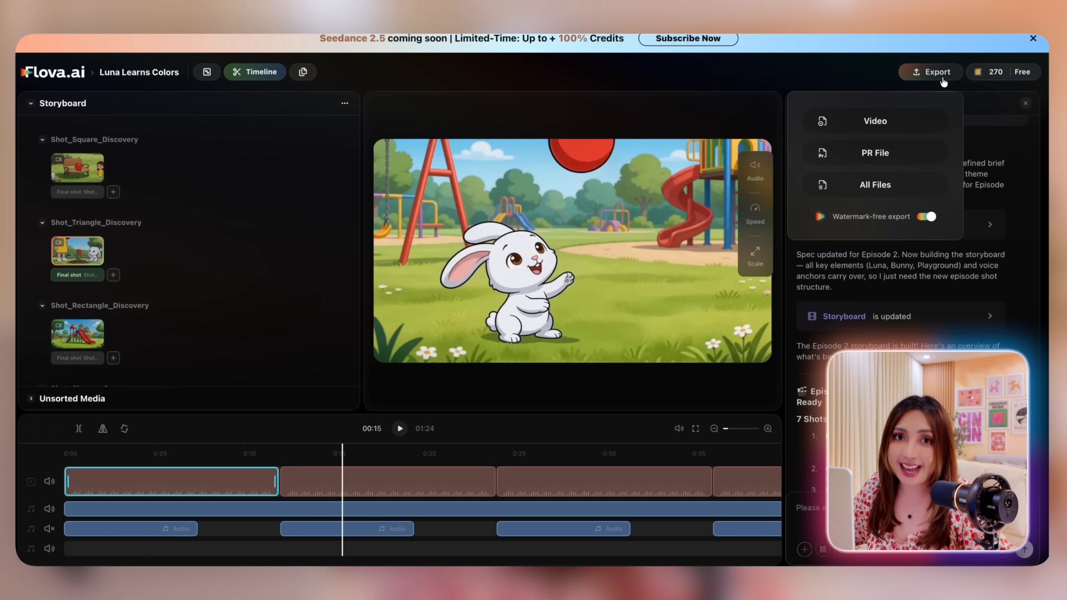
click(943, 85)
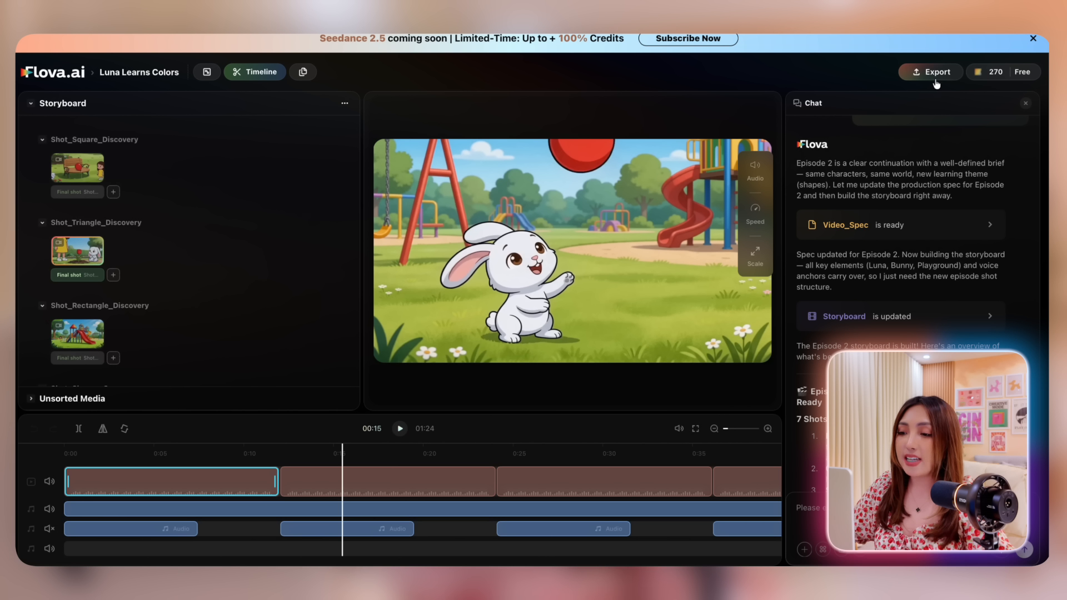
click(937, 82)
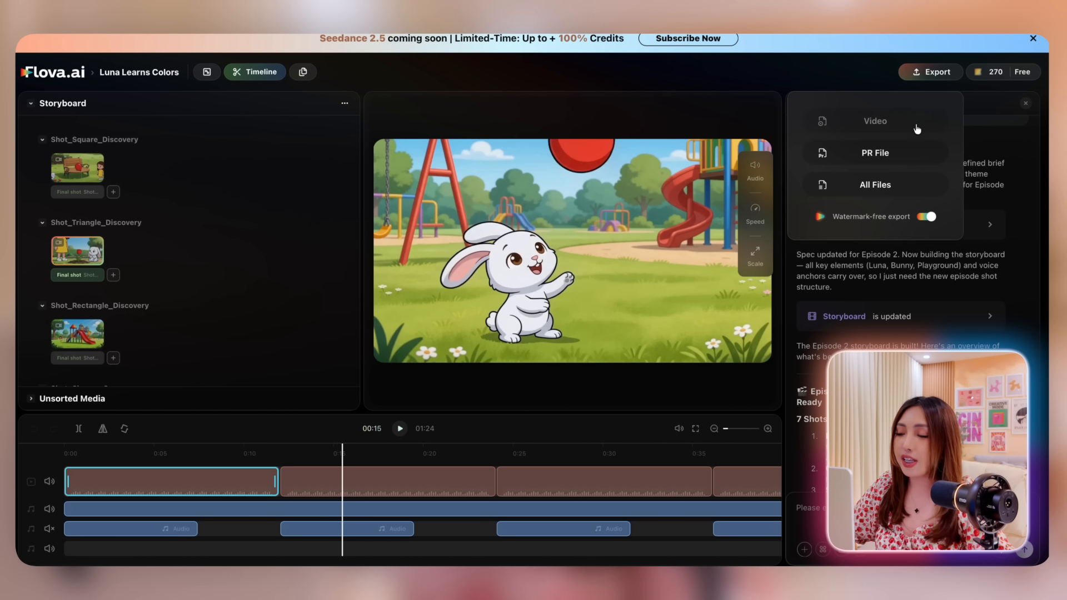